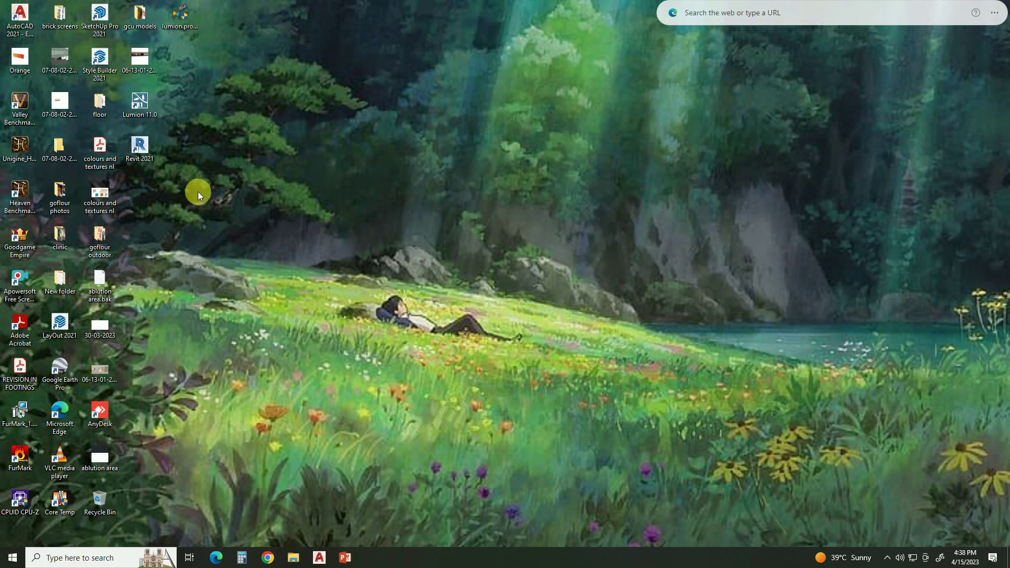
Step: Launch Lumion 11.0 and dismiss each DLL error dialog during its startup
double_click(132, 103)
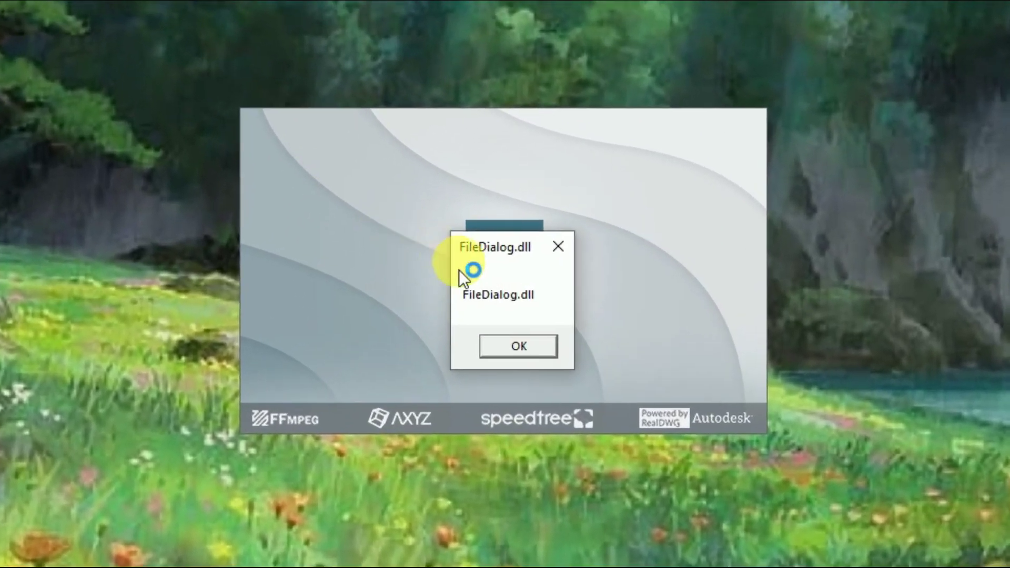
left_click_drag(495, 253, 501, 146)
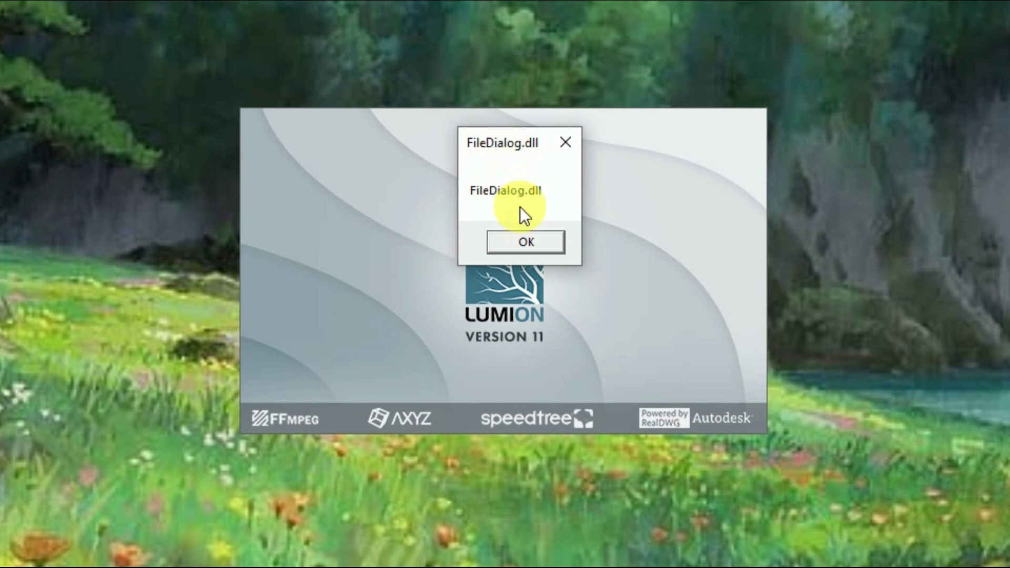
left_click(526, 241)
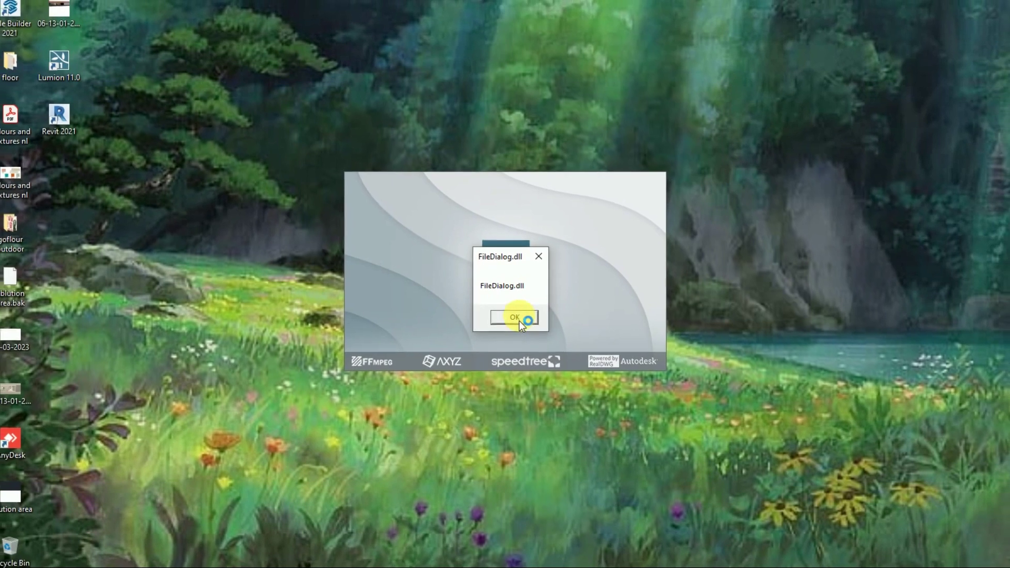
left_click(515, 319)
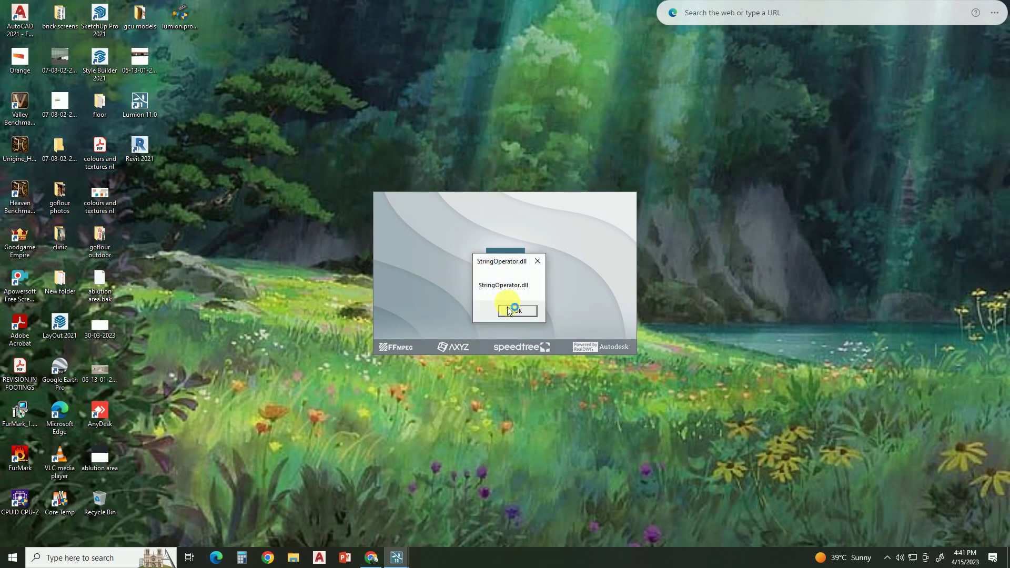
left_click(515, 312)
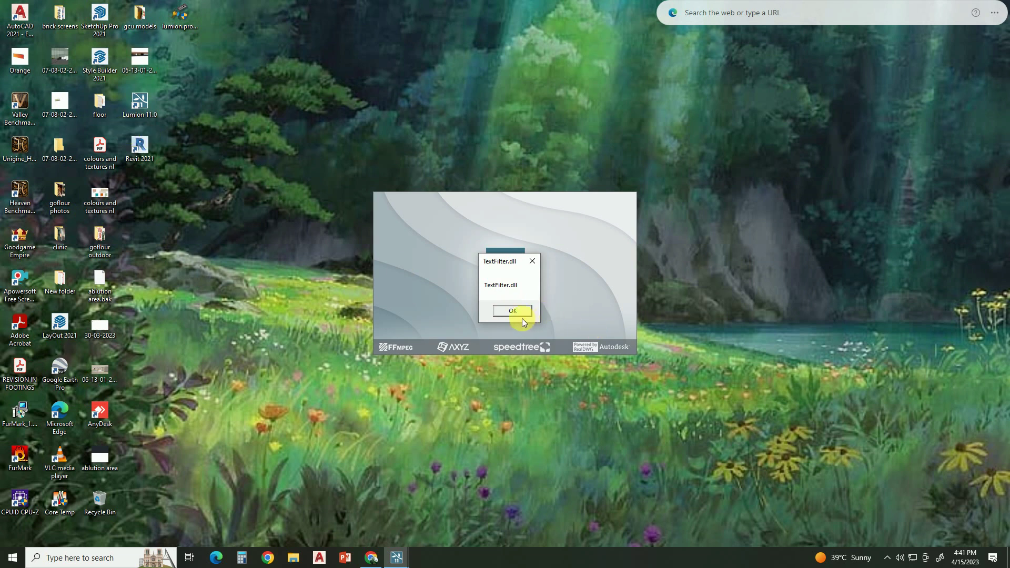
left_click(509, 311)
left_click(510, 311)
left_click(510, 311)
left_click(509, 311)
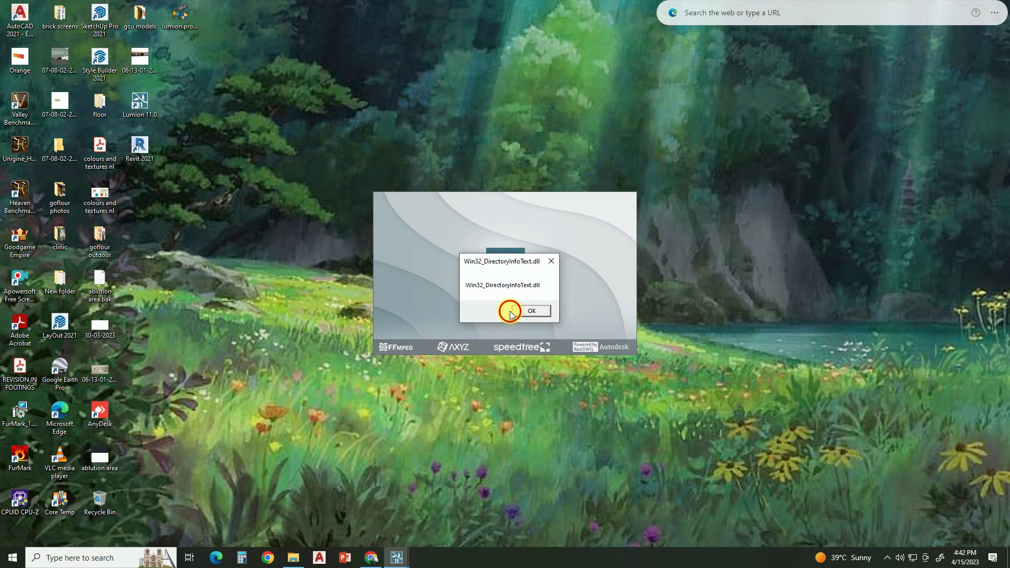
left_click(527, 311)
left_click(526, 310)
left_click(526, 310)
left_click(529, 312)
left_click(526, 310)
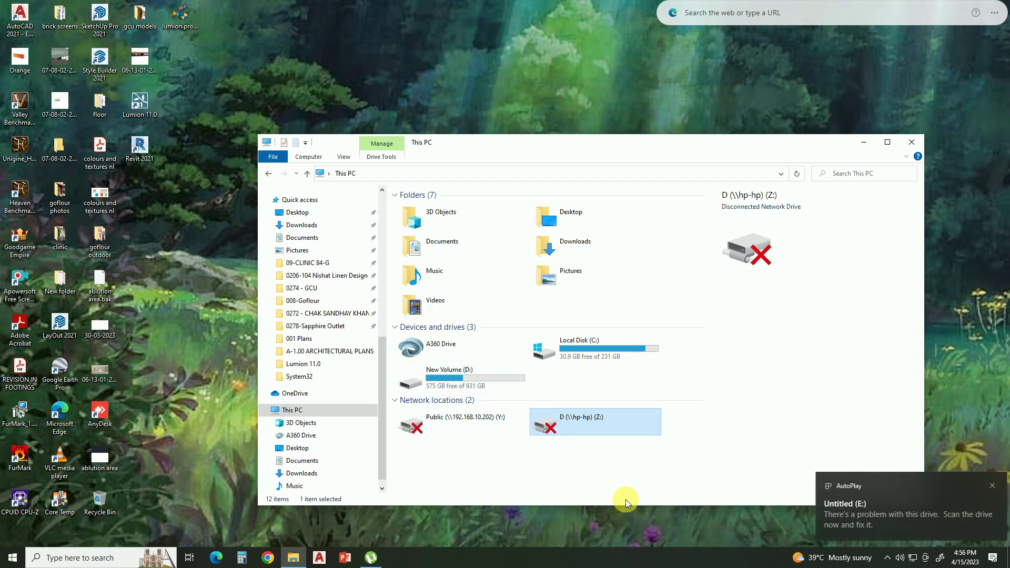
Step: Open the Channels folder on the Untitled (E:) drive and copy all of its files
double_click(578, 374)
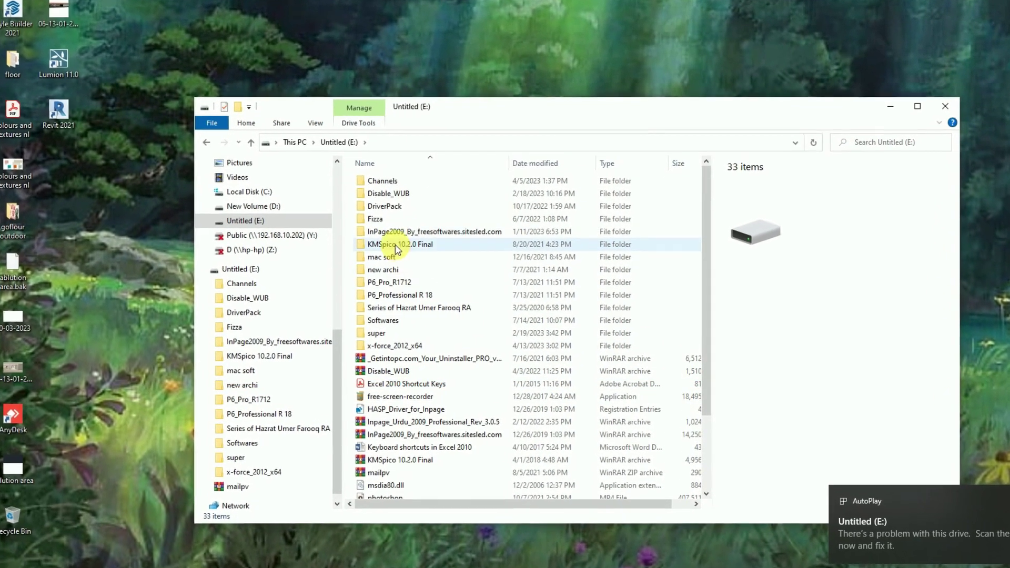
left_click(386, 181)
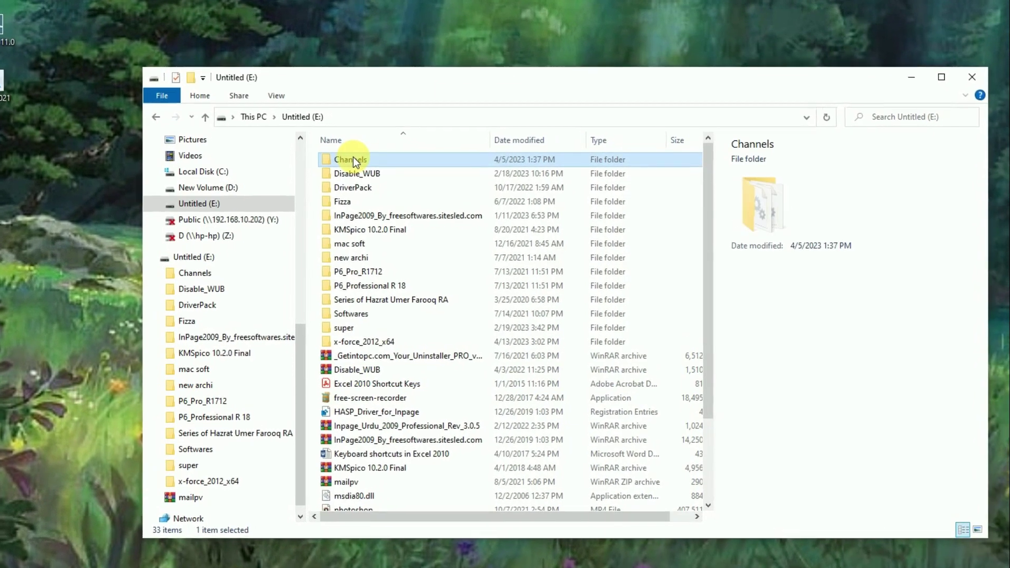
left_click(353, 160)
left_click(356, 174)
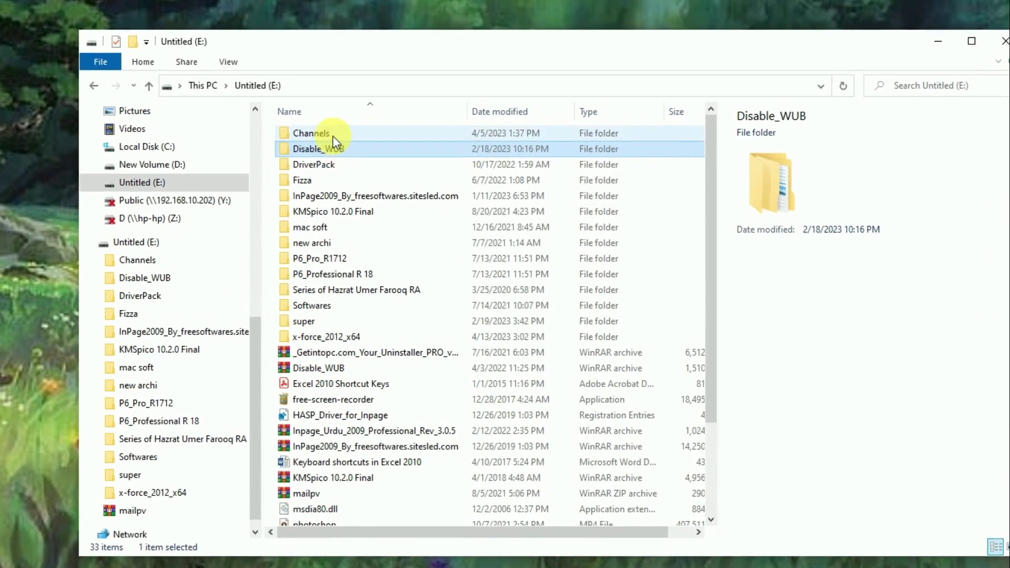
double_click(334, 136)
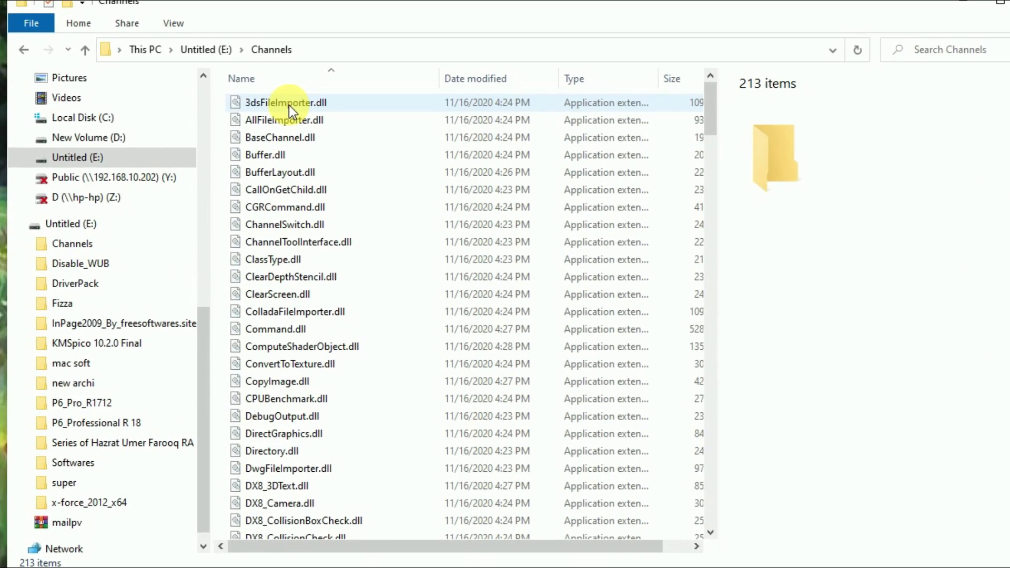
key("ctrl+a")
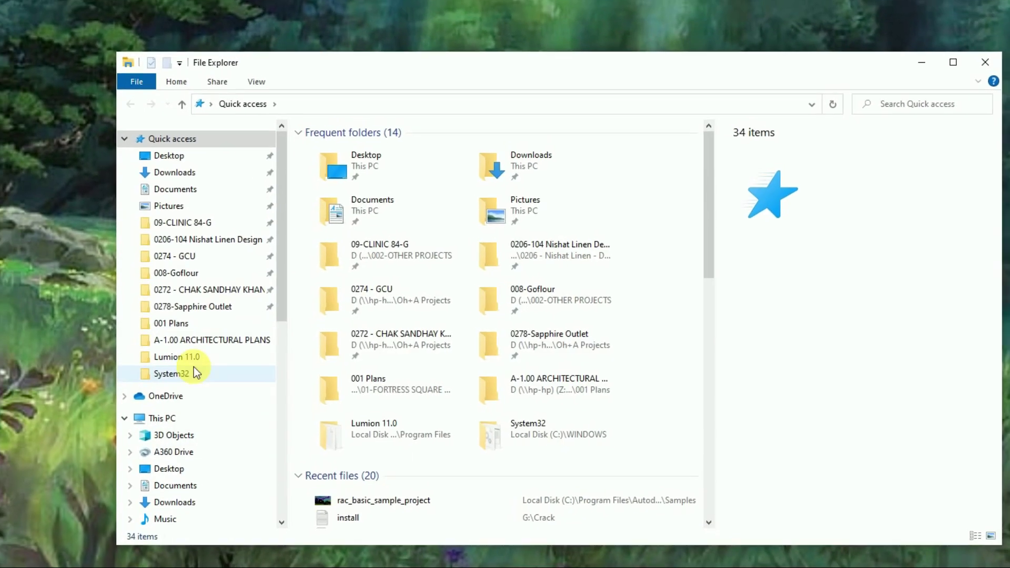
Step: Try to paste the copied files into C:\Program Files\Lumion 11.0 2ndtry\Channels
left_click(168, 418)
double_click(548, 339)
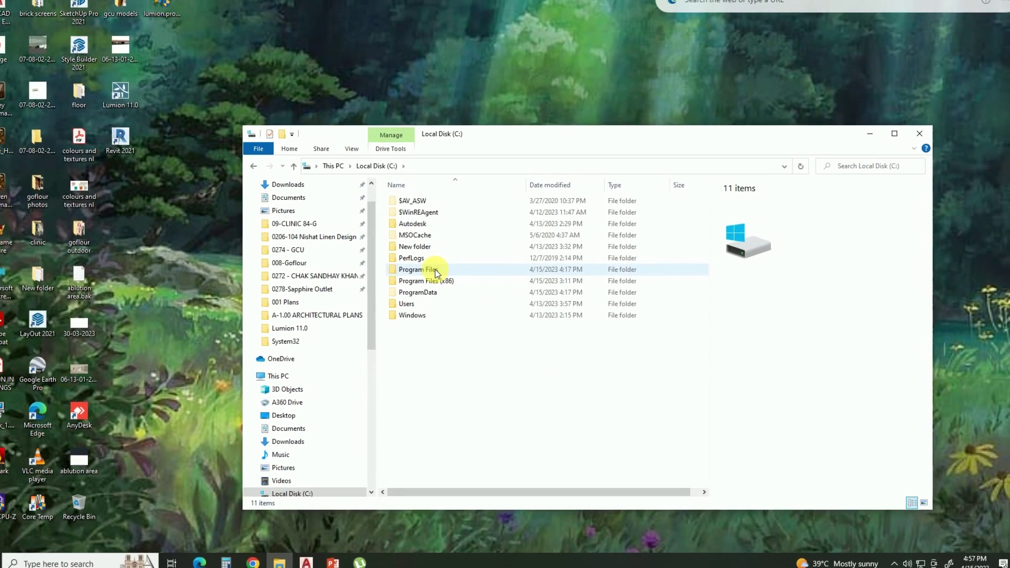
double_click(416, 260)
double_click(463, 352)
left_click(434, 251)
double_click(434, 229)
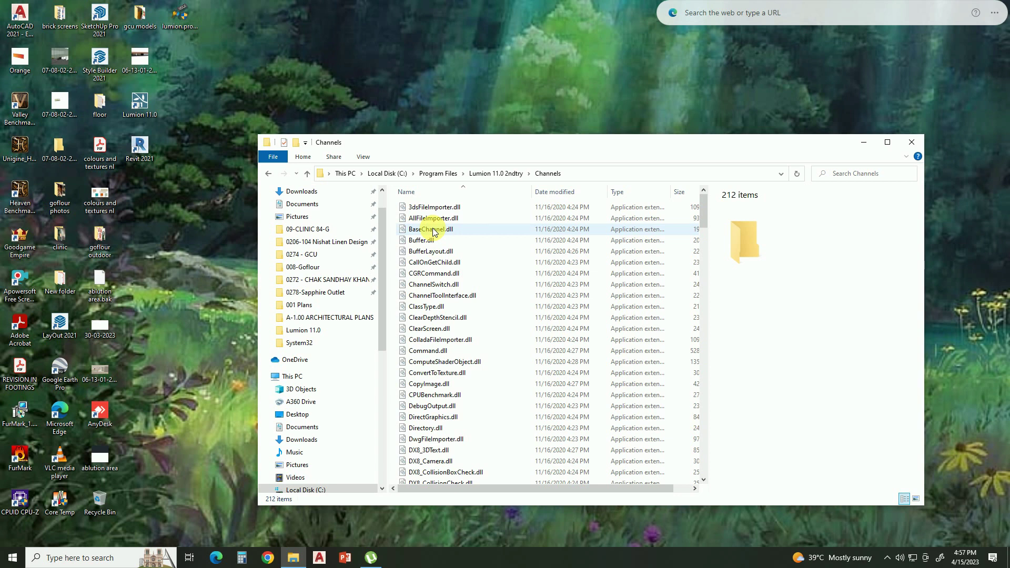
key("ctrl+v")
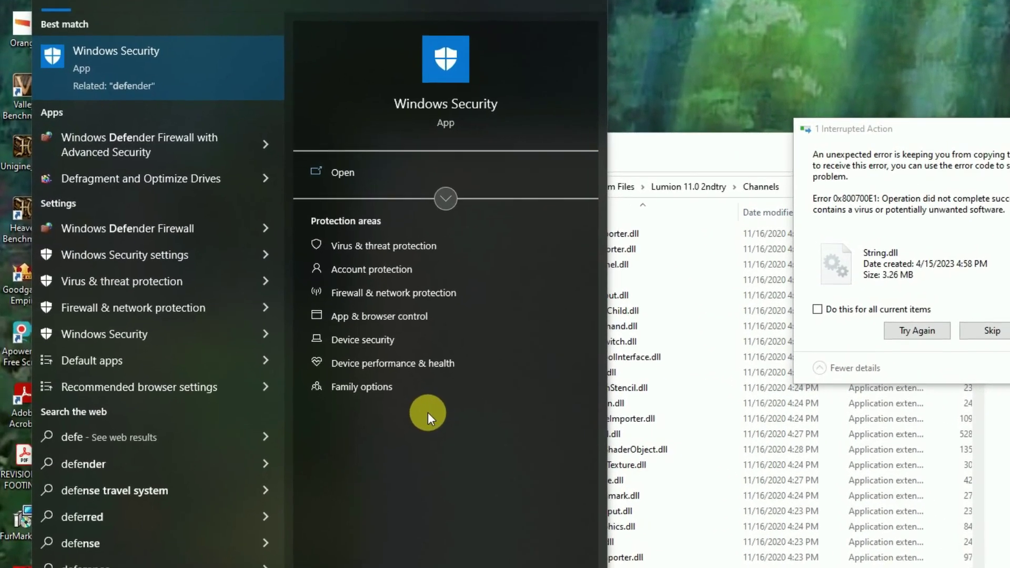
Step: Search for defender, open Windows Security, and turn off real-time protection in the Virus & threat protection settings
type("nder")
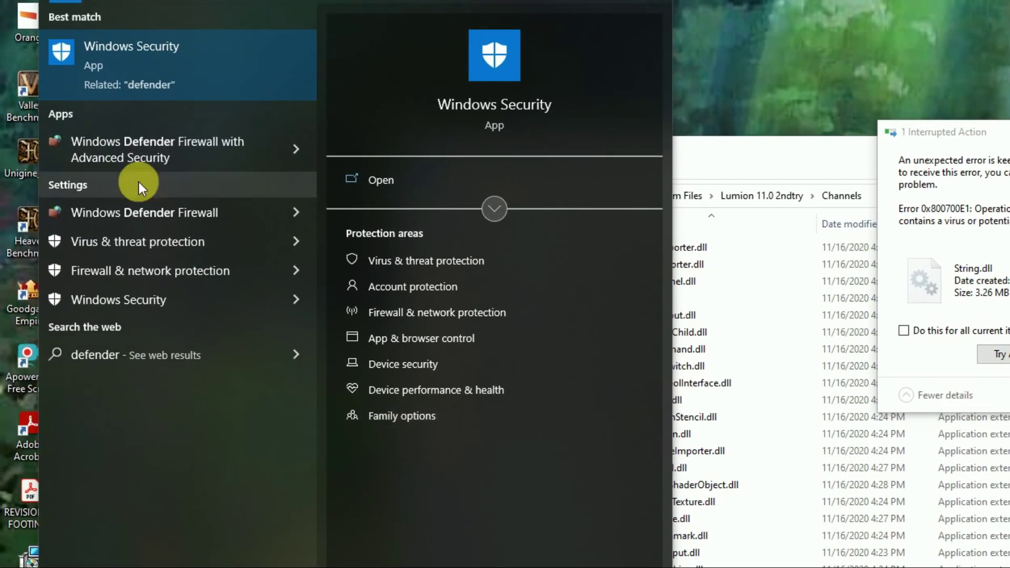
left_click(138, 68)
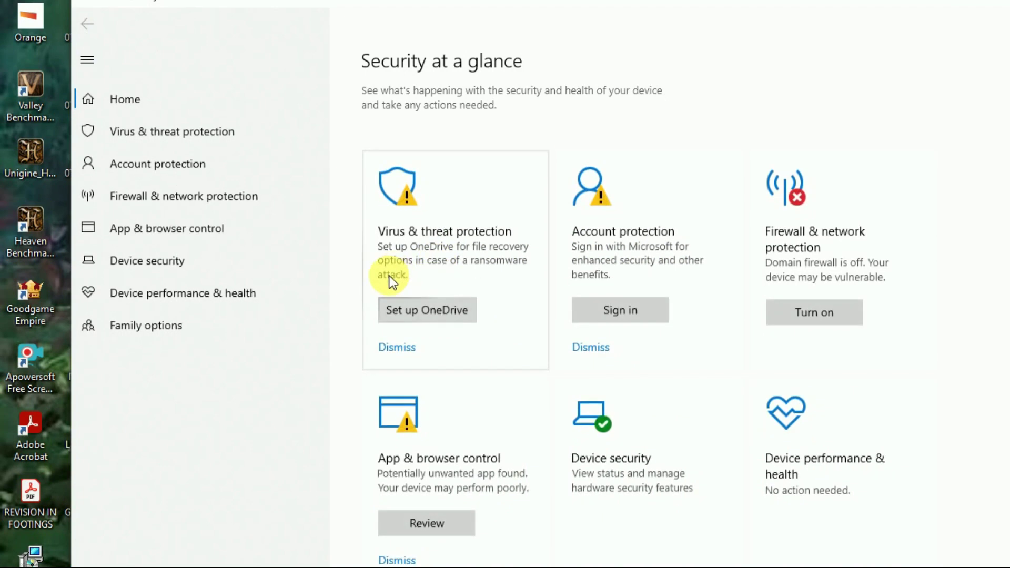
left_click(442, 243)
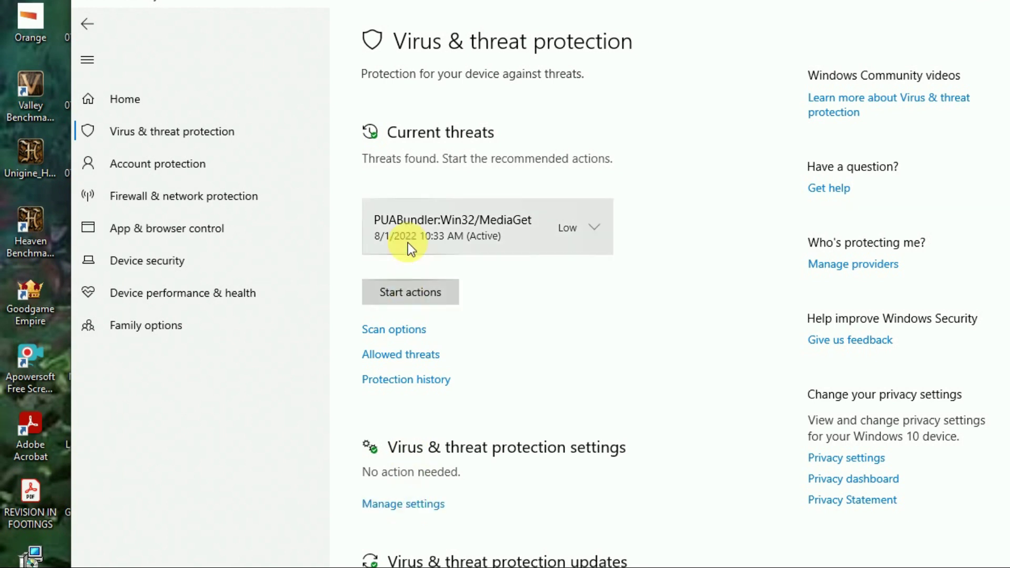
left_click(416, 505)
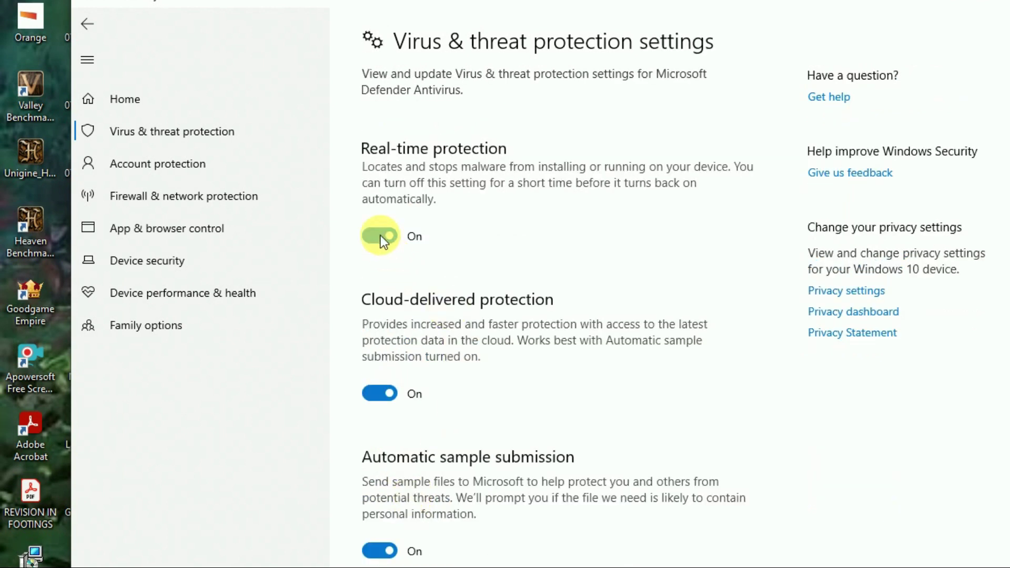
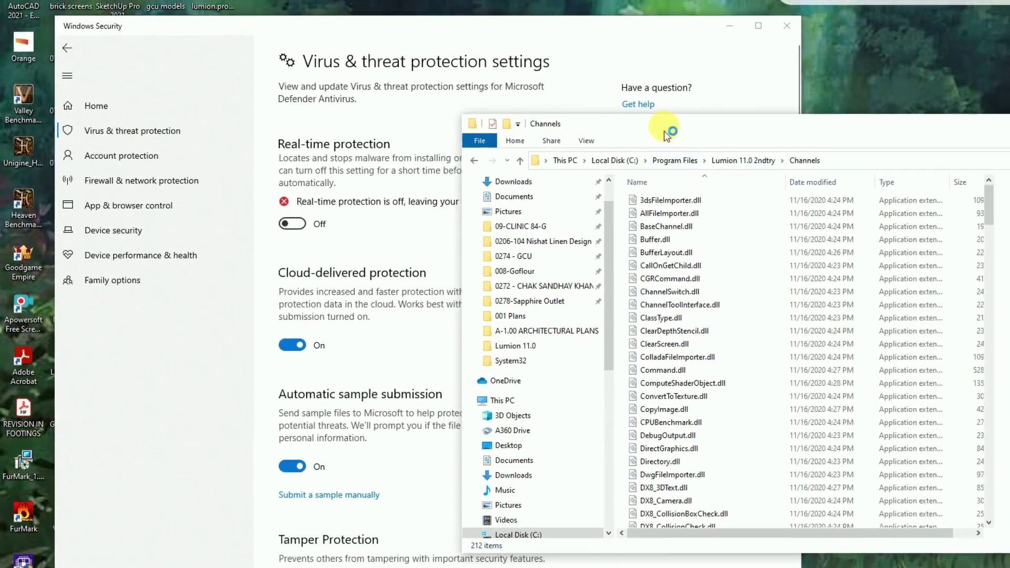
left_click_drag(638, 135, 760, 113)
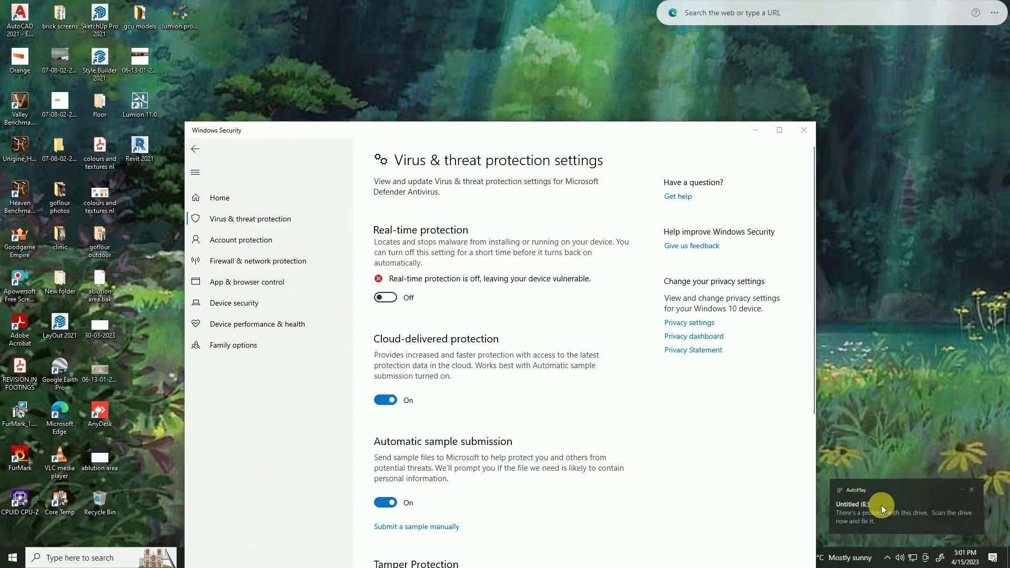
Step: Reopen the Untitled (E:) drive, copy all files in its Channels folder, and minimize that window
left_click(881, 505)
left_click(477, 311)
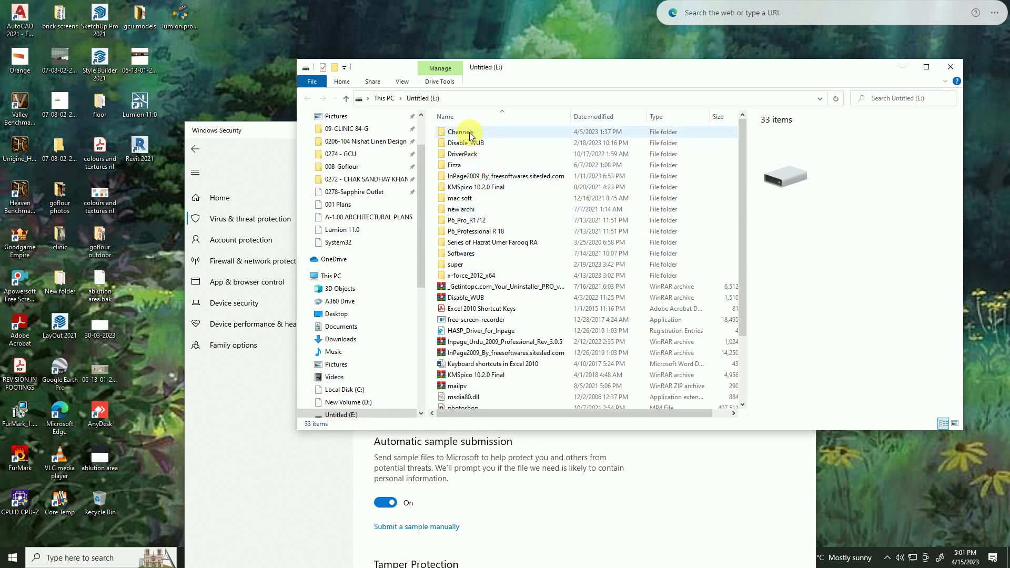
left_click(472, 132)
double_click(469, 133)
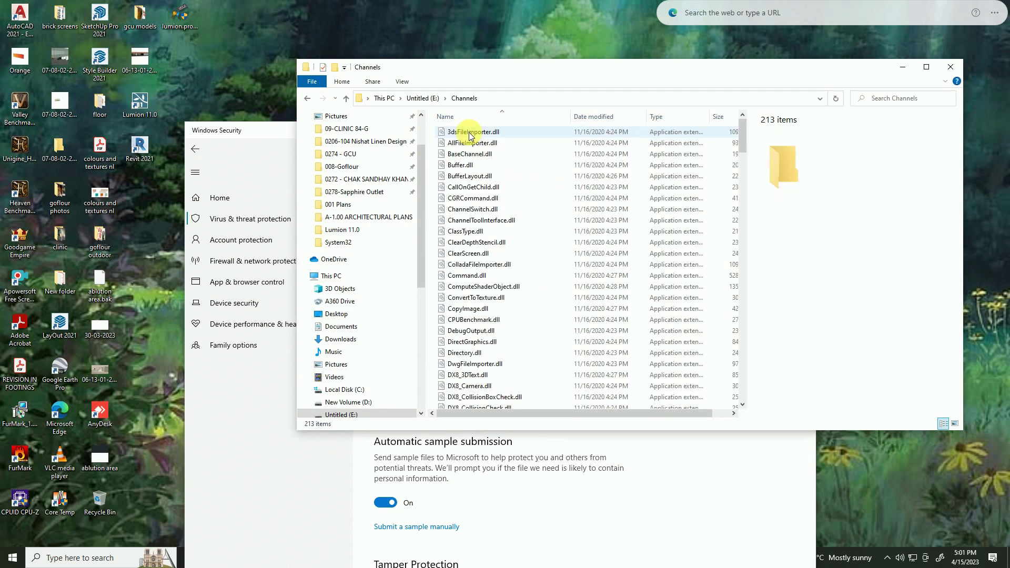
key("ctrl+a")
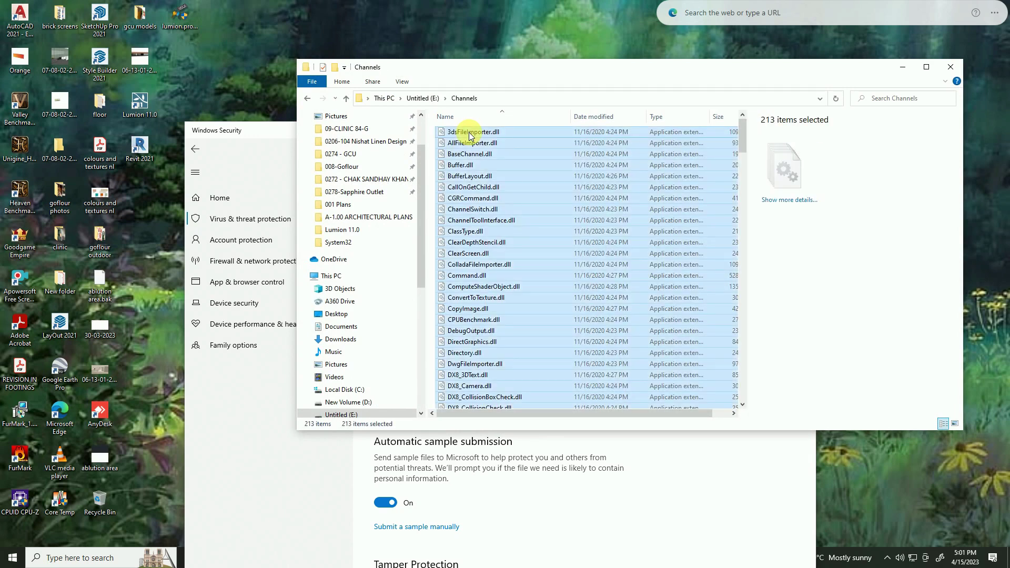
left_click(902, 68)
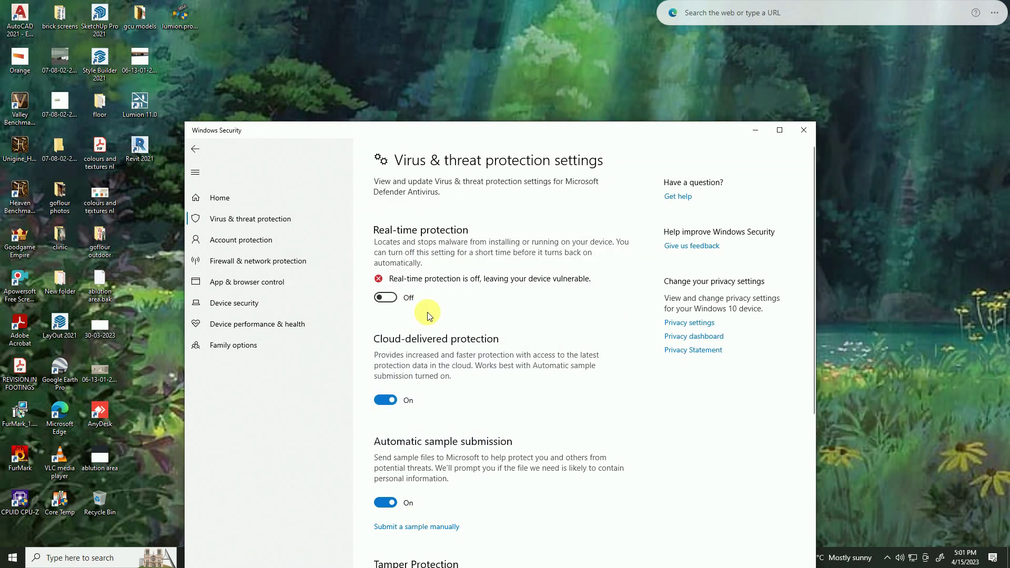
Step: Open a new File Explorer window and go to C:\Program Files\Lumion 11.0 2ndtry\Channels
left_click_drag(392, 128, 539, 51)
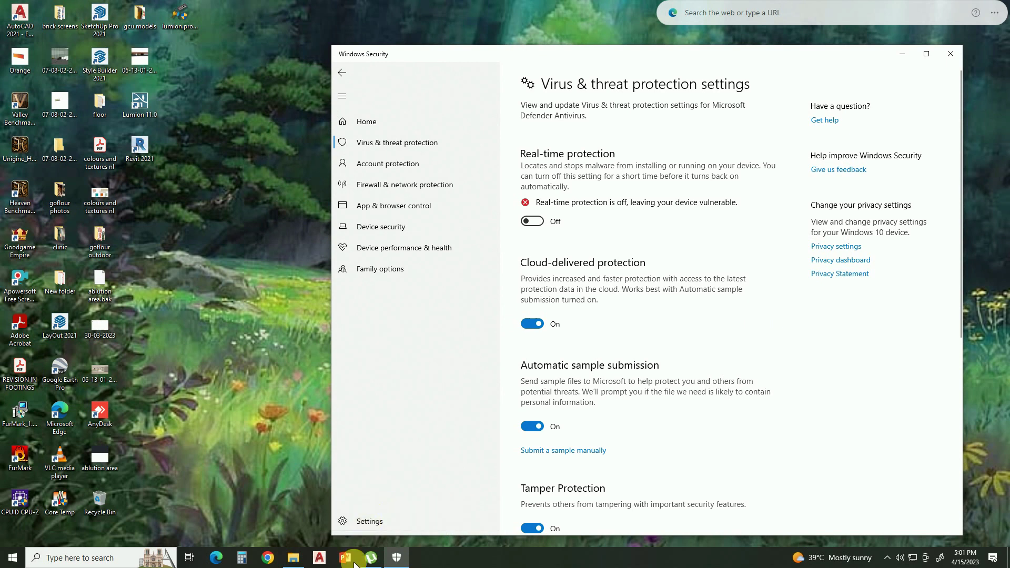
key("super+e")
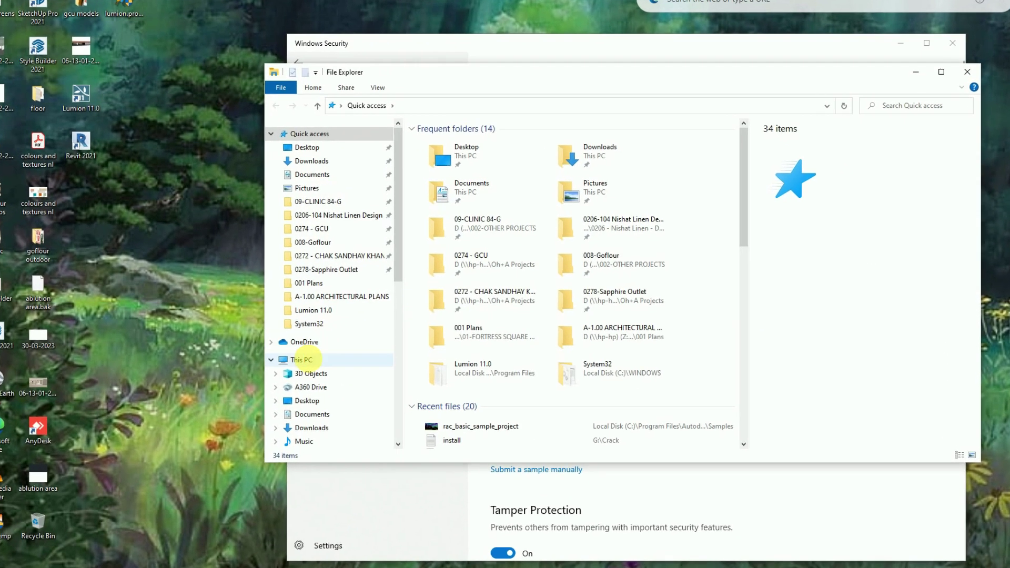
left_click(302, 360)
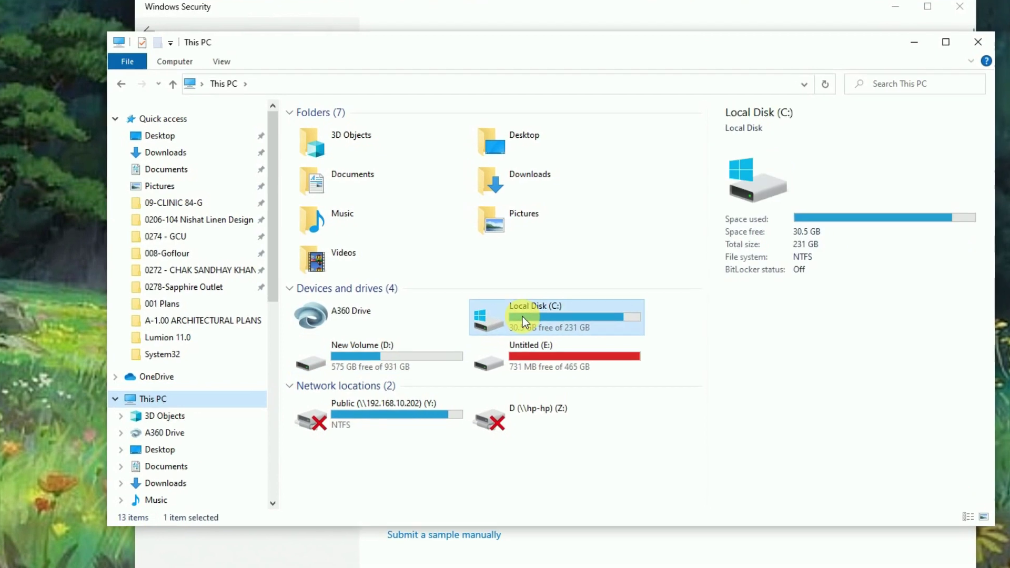
double_click(595, 283)
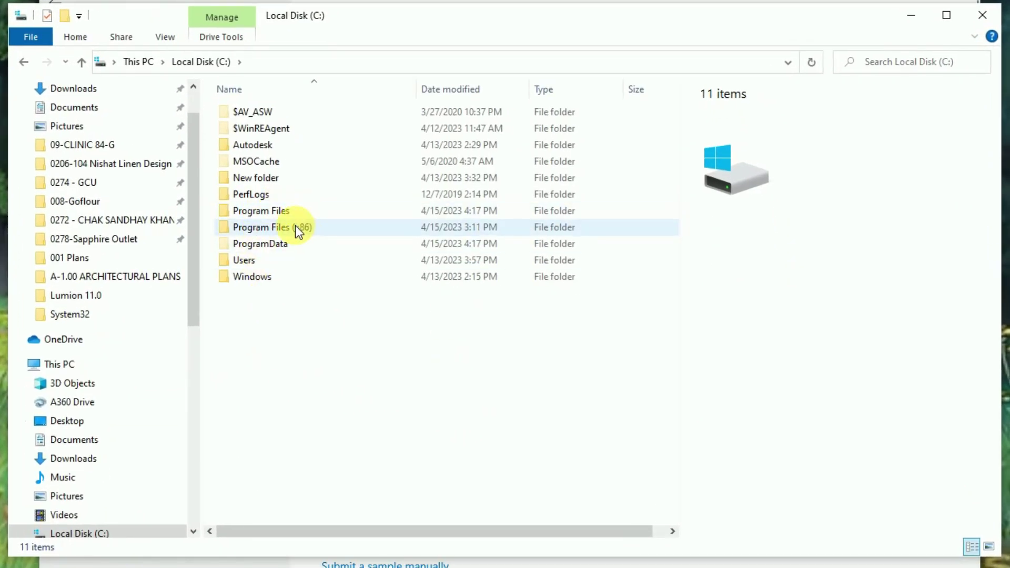
double_click(280, 213)
double_click(302, 329)
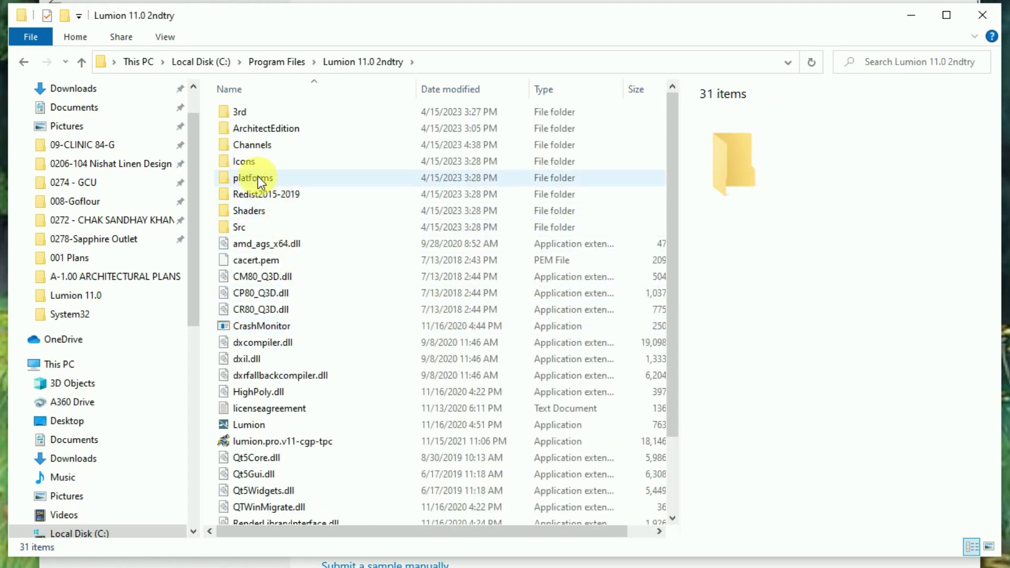
double_click(248, 146)
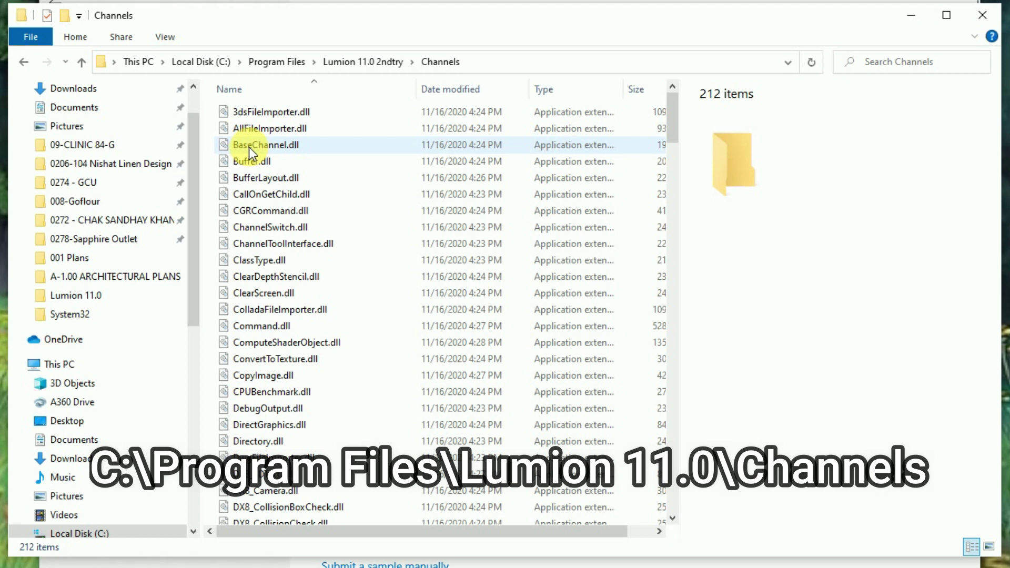
Step: Paste the copied files into this Channels folder, replacing files with the same names and granting administrator permission for all current items
key("ctrl+v")
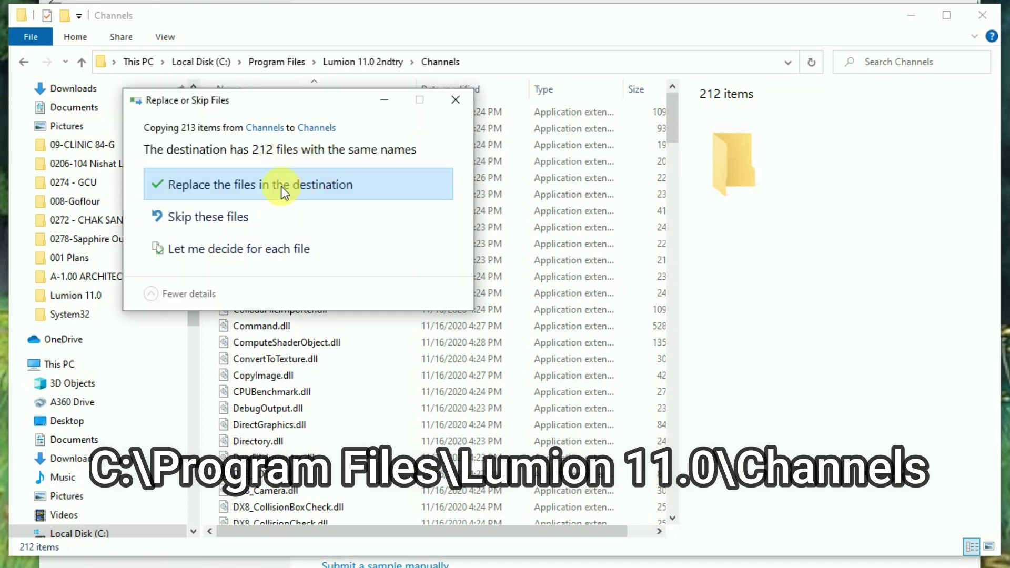
left_click(266, 188)
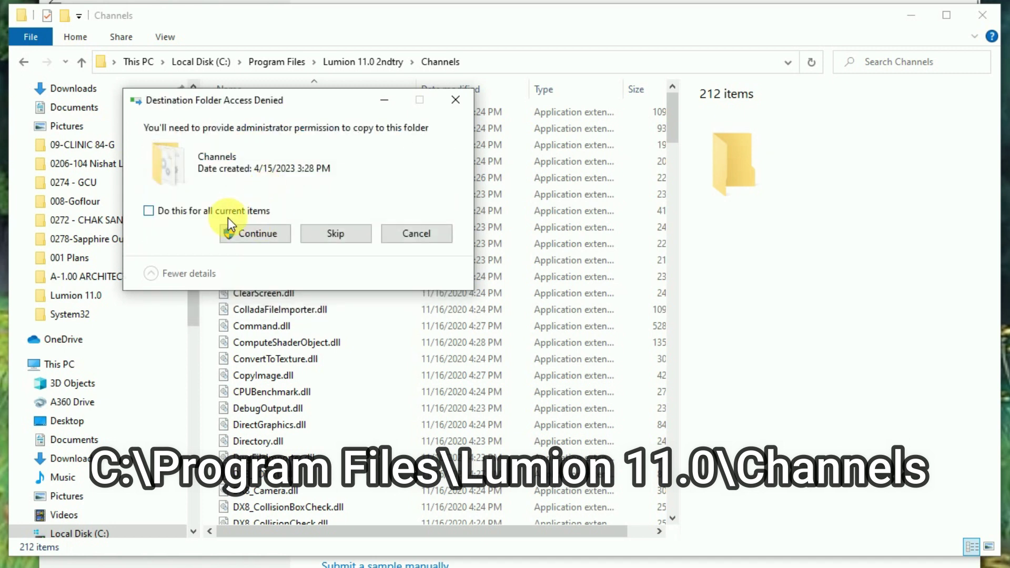
left_click(254, 230)
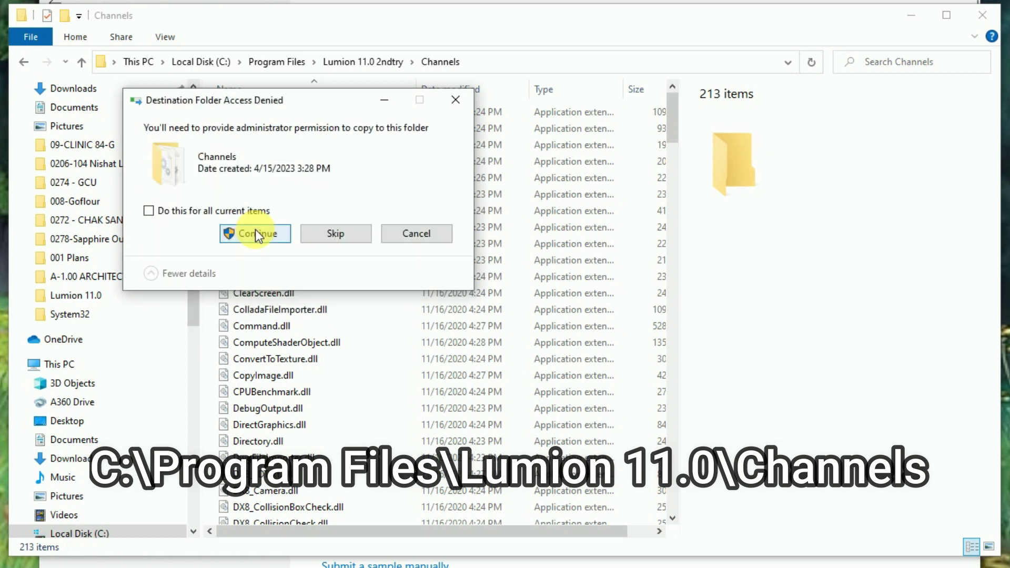
left_click(231, 212)
left_click(251, 236)
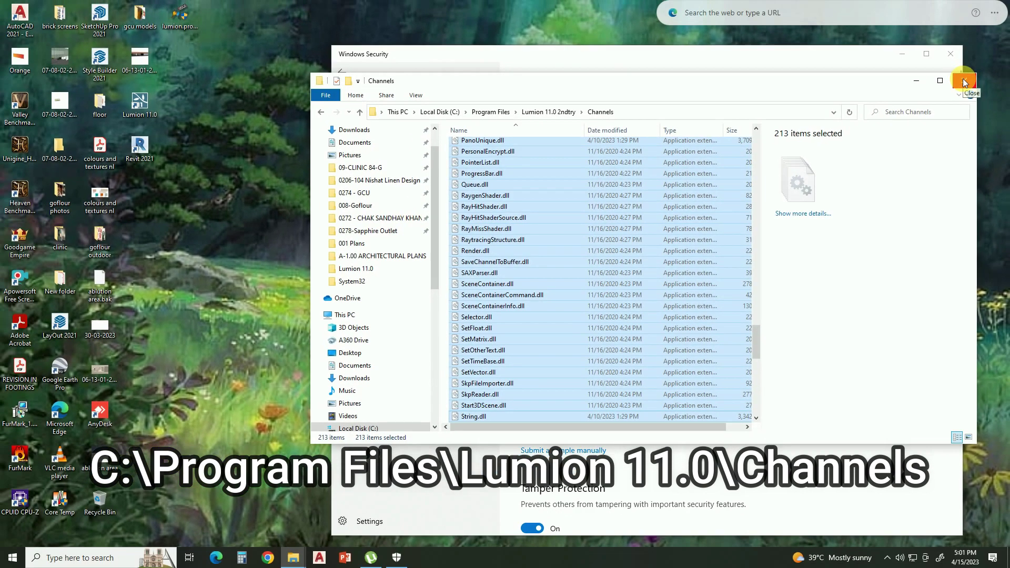
Step: Close the Channels folder window and open the Microsoft Defender exclusions page in Windows Security
left_click(965, 83)
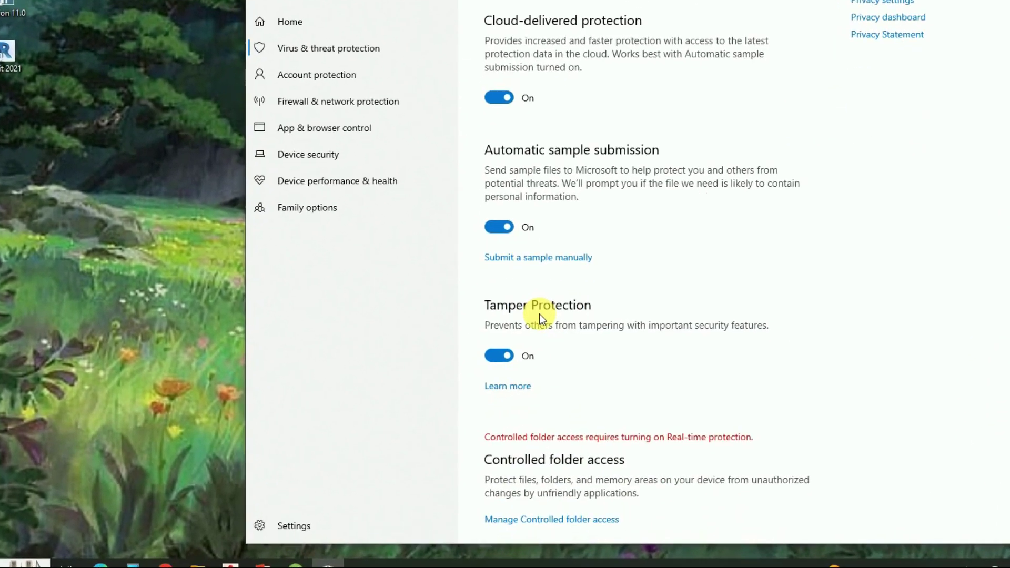
scroll(539, 314, "down", 3)
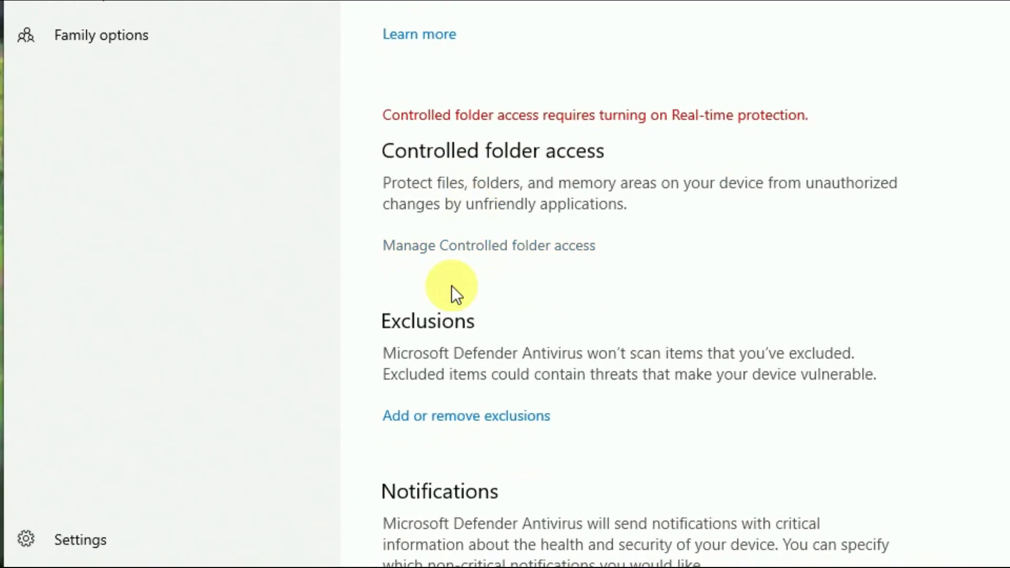
left_click(429, 418)
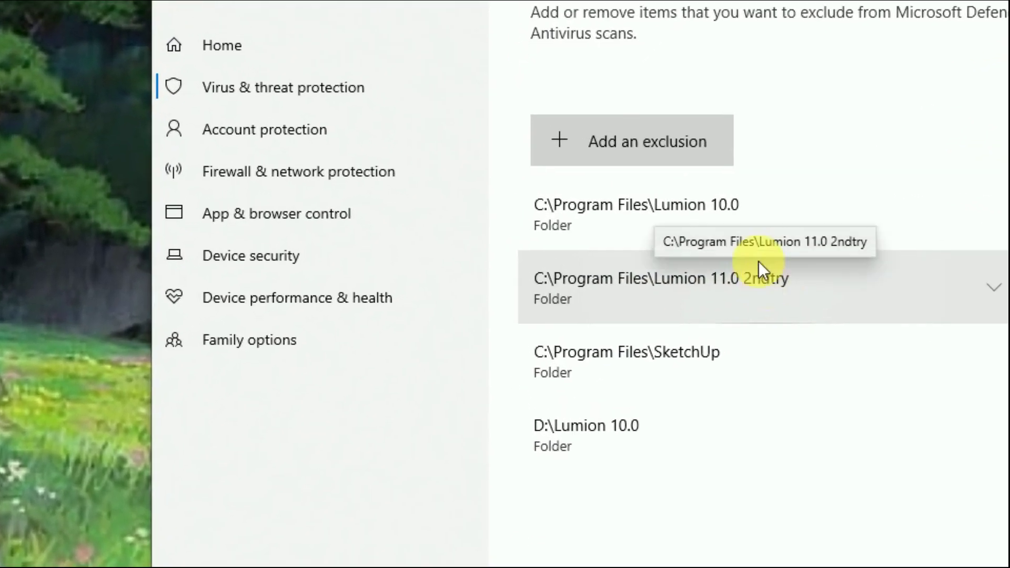
Step: Add a folder exclusion for C:\Program Files\Lumion 11.0 2ndtry\Channels
left_click(669, 163)
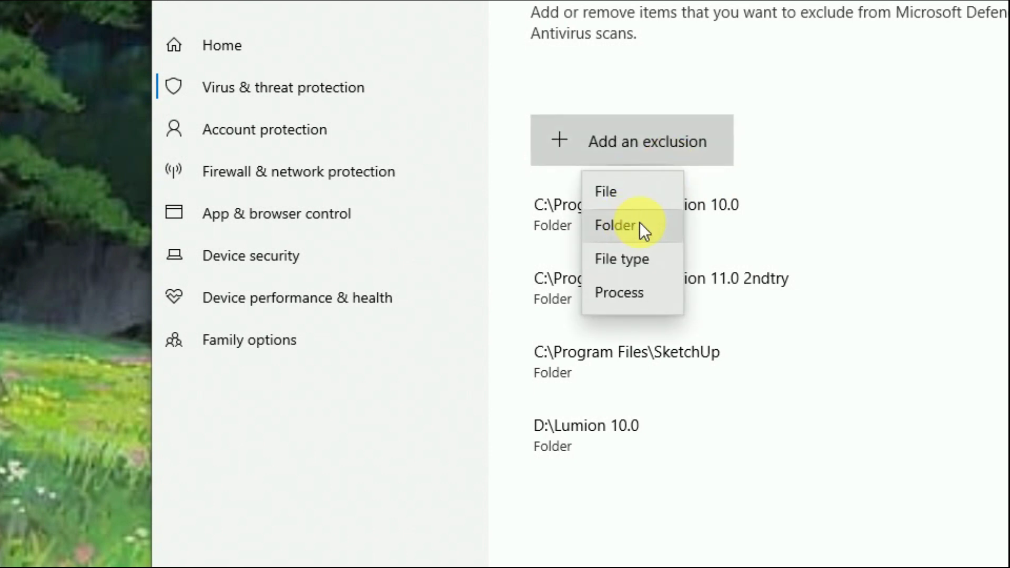
left_click(638, 222)
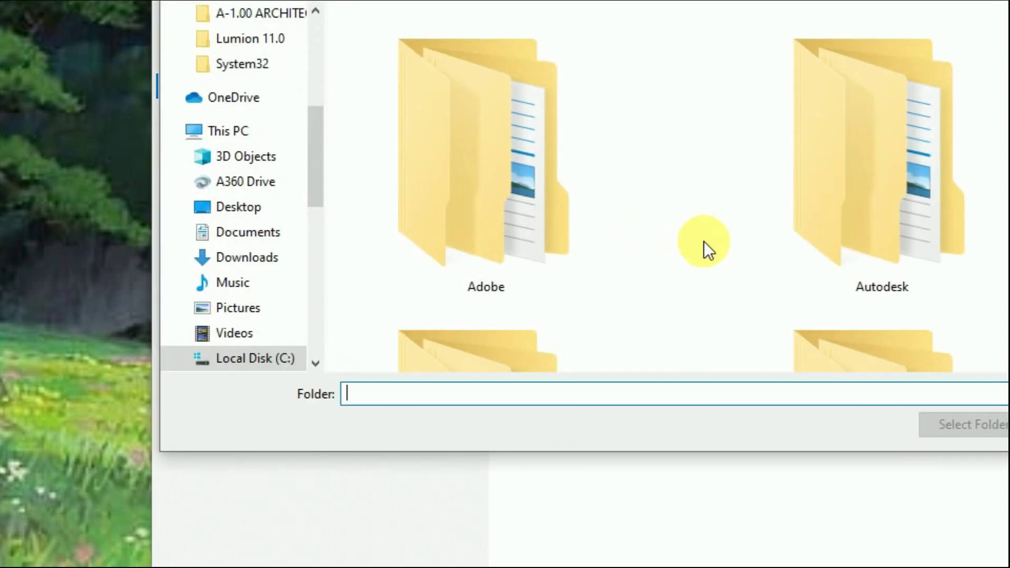
left_click(493, 223)
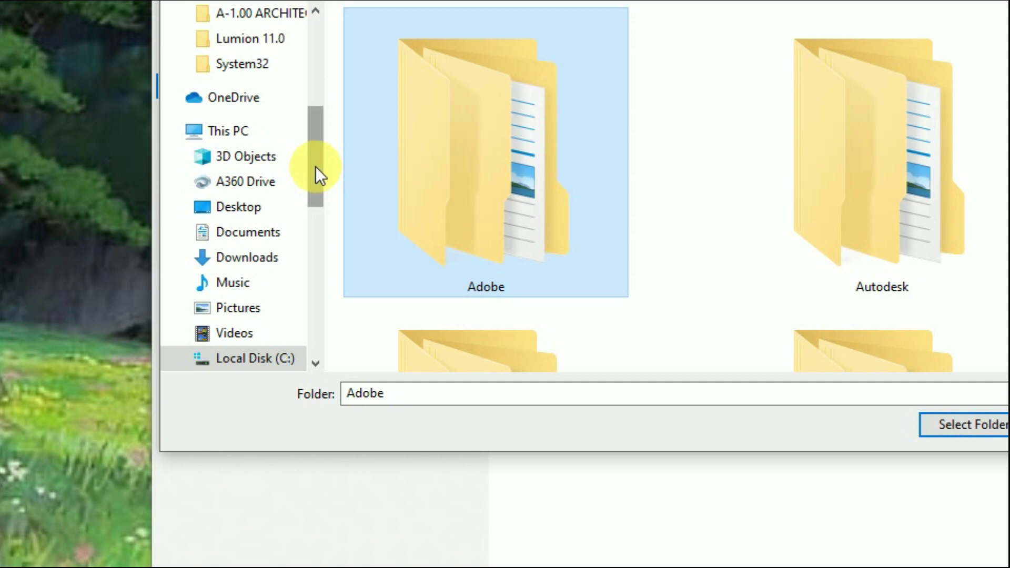
scroll(827, 229, "down", 3)
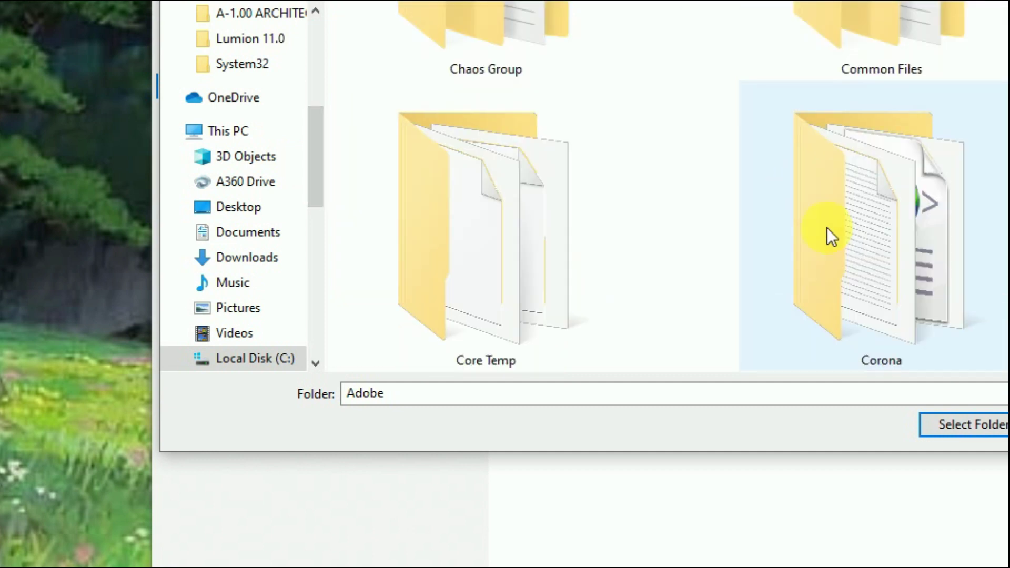
scroll(826, 229, "down", 3)
scroll(794, 232, "down", 2)
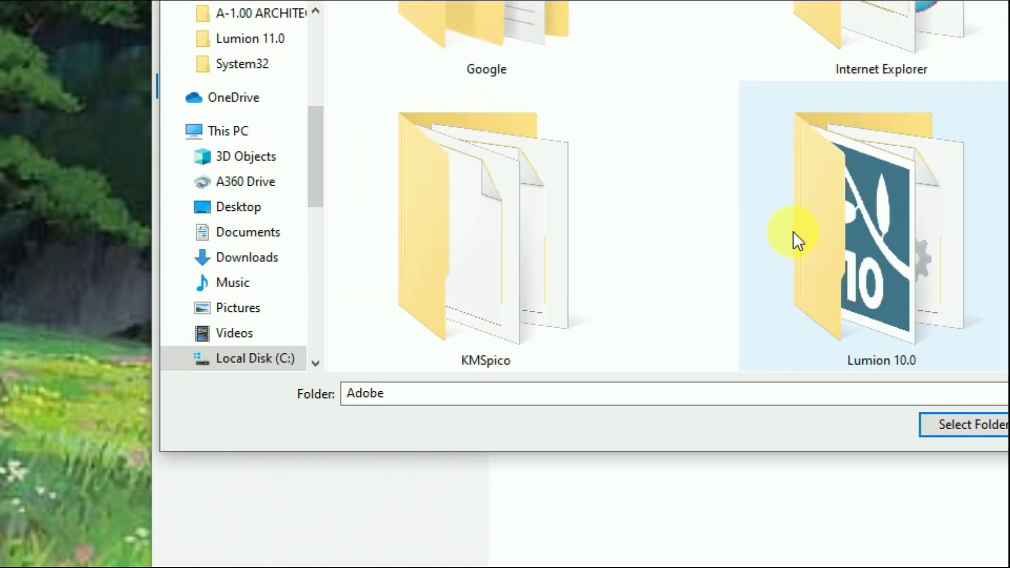
scroll(793, 232, "down", 2)
scroll(793, 232, "up", 1)
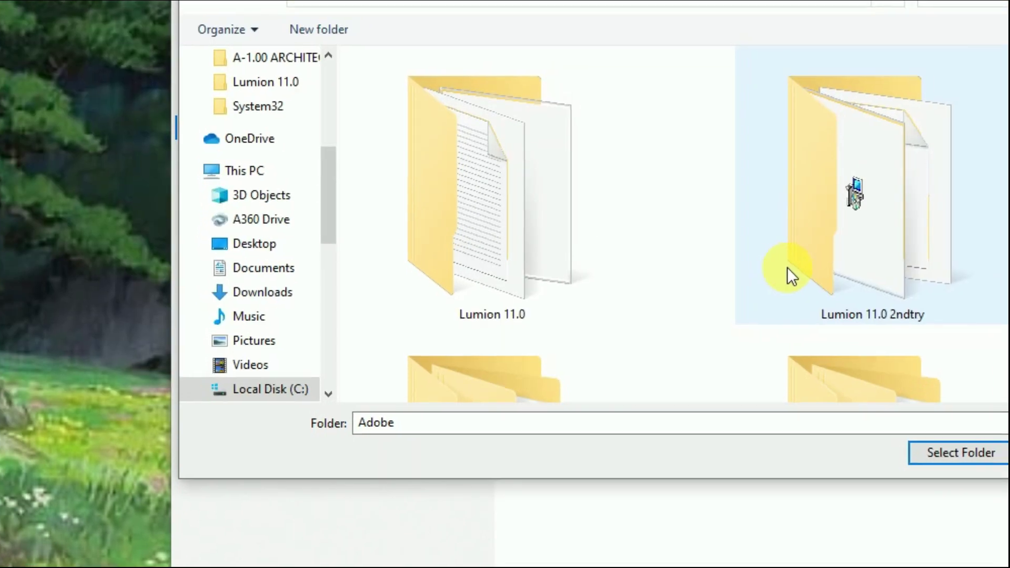
double_click(865, 258)
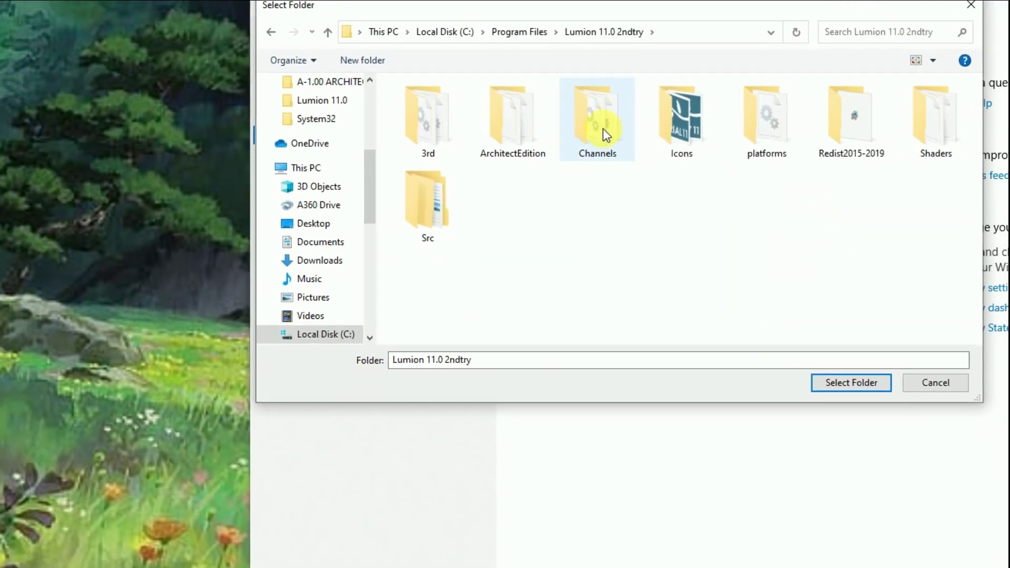
left_click(603, 128)
left_click(826, 384)
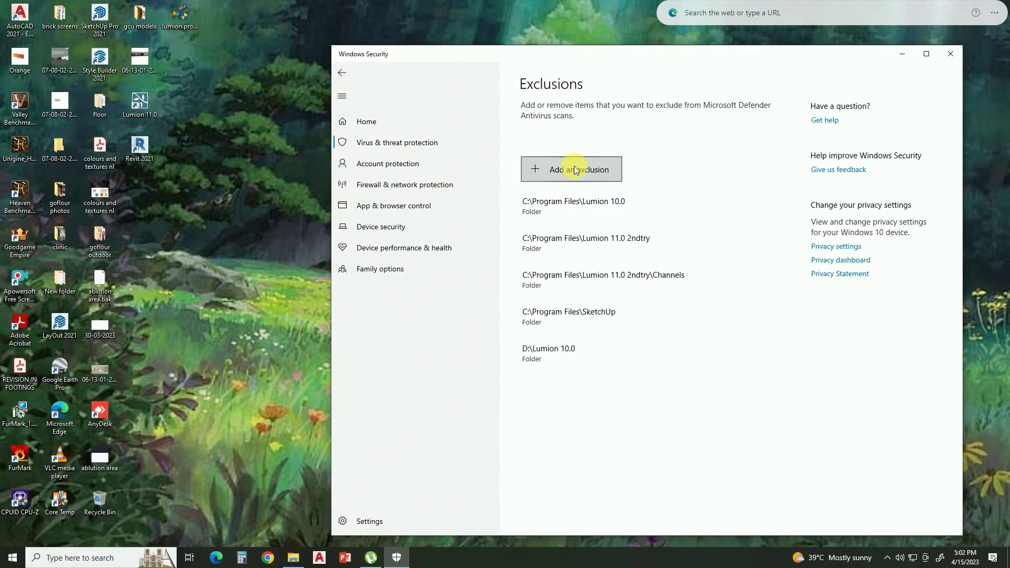
Step: Return to the real-time protection setting in Virus & threat protection settings and move the Windows Security window clear of the desktop shortcuts
left_click(345, 74)
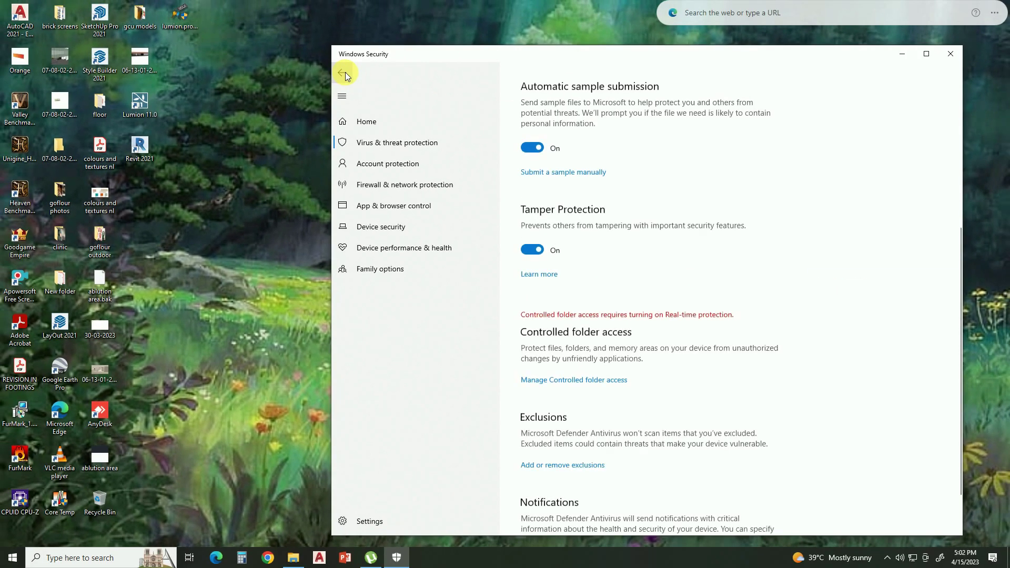
scroll(646, 277, "up", 5)
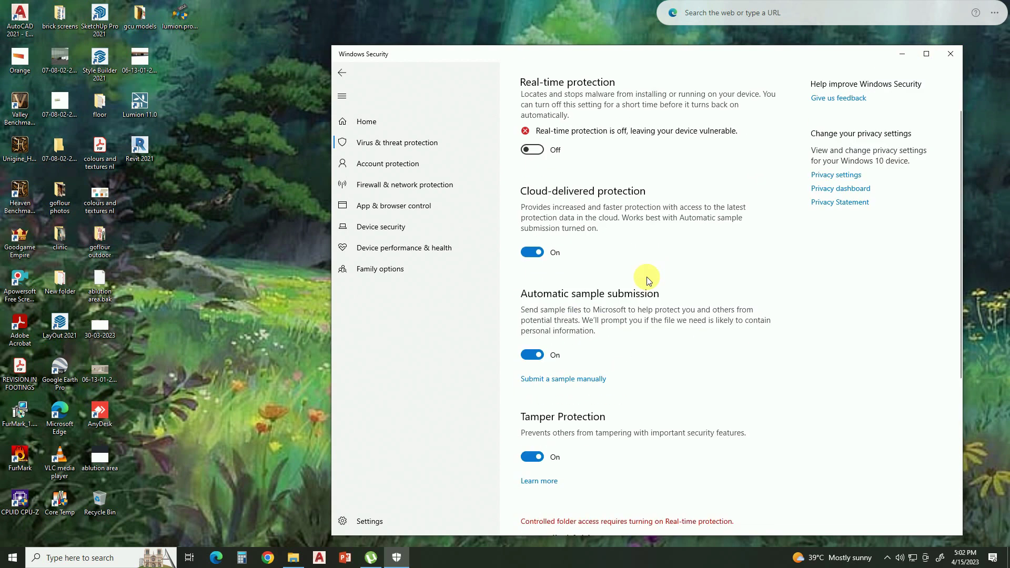
left_click_drag(513, 62, 580, 55)
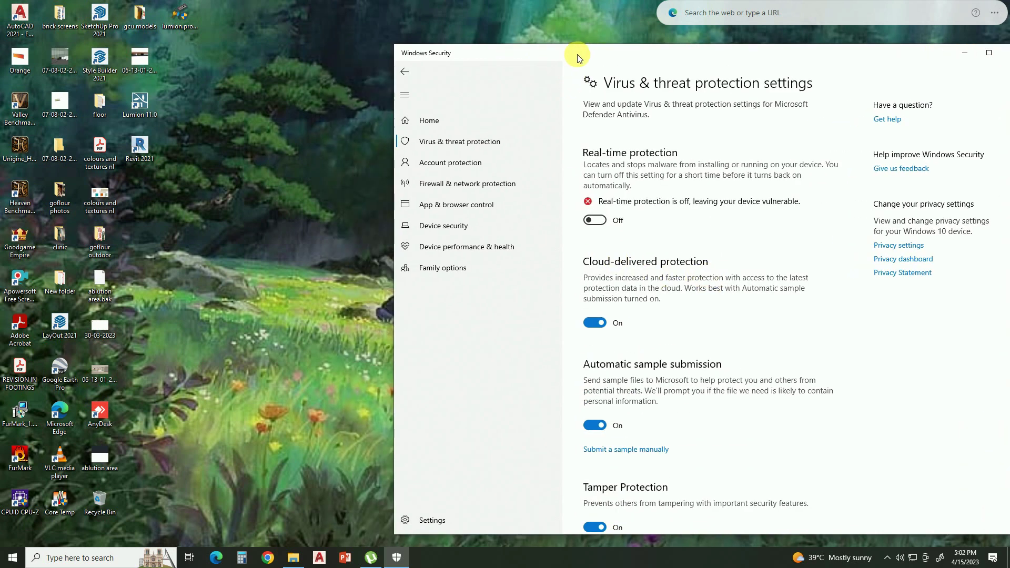
Step: Launch Lumion 11.0 from the desktop shortcut and view its benchmark results
left_click(152, 113)
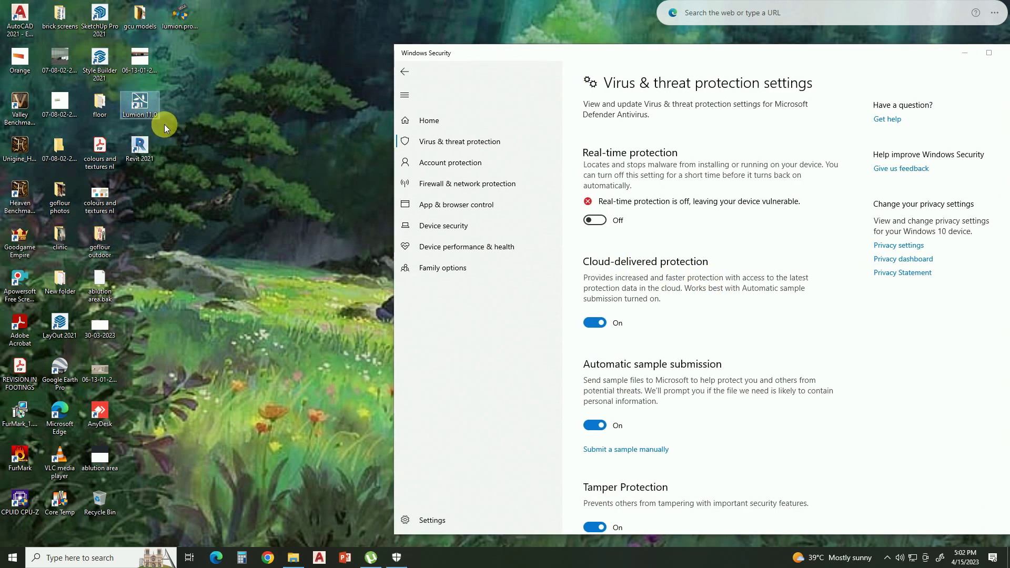
double_click(142, 113)
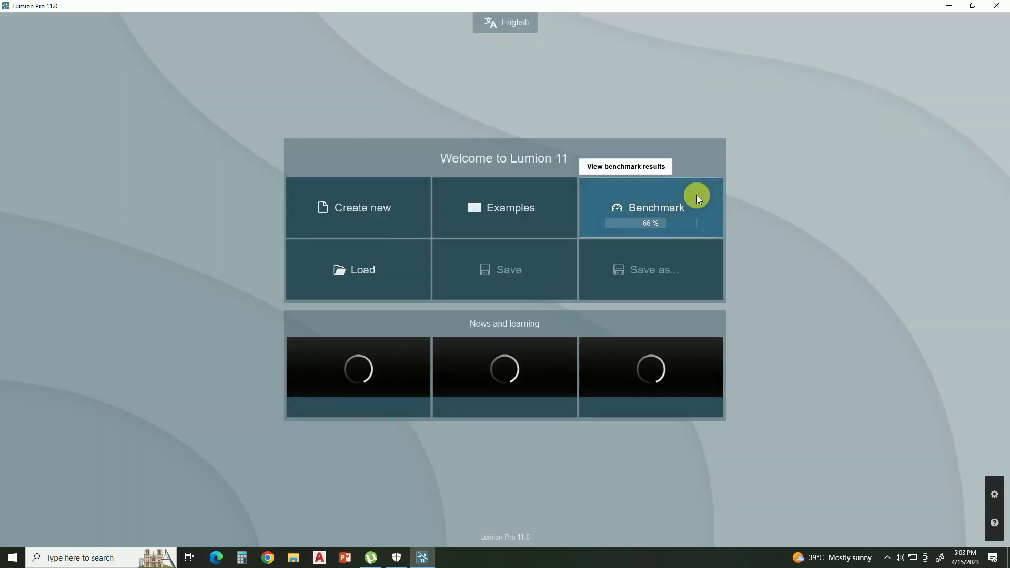
left_click(697, 196)
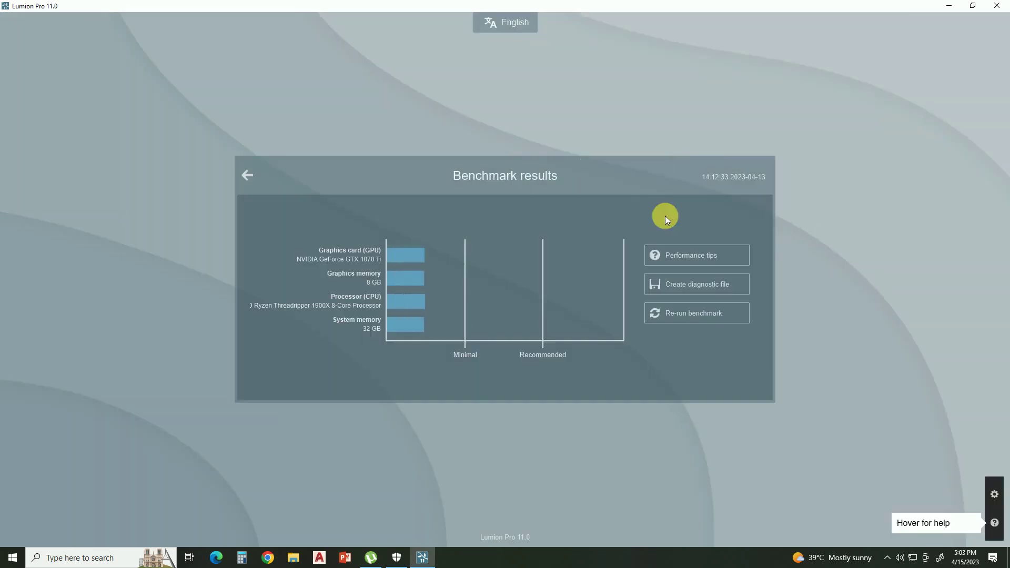
Step: Close Lumion by ending the Lumion 11.0 task in Task Manager, and close Task Manager
left_click(1005, 7)
left_click(510, 319)
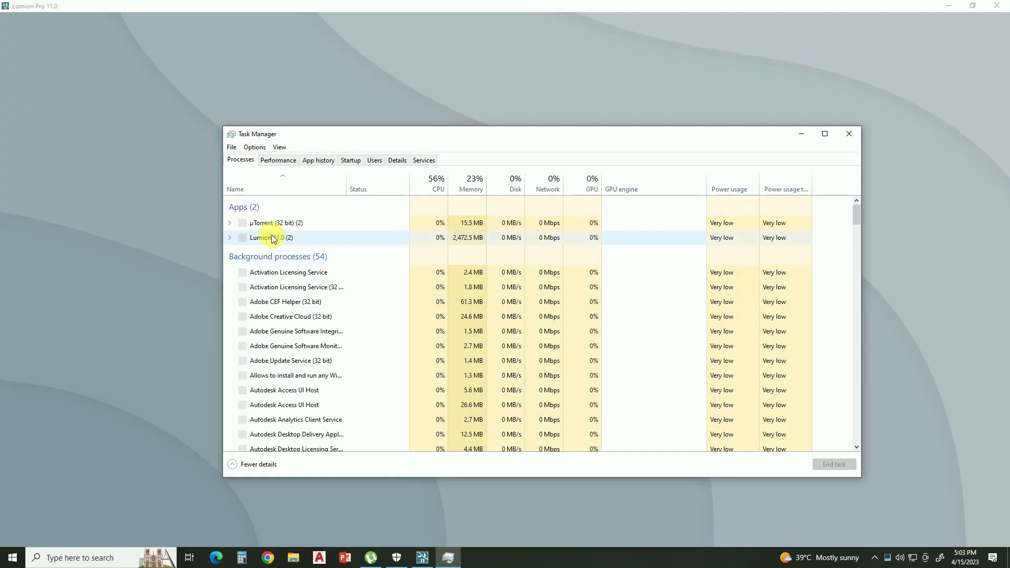
left_click(271, 237)
left_click(286, 253)
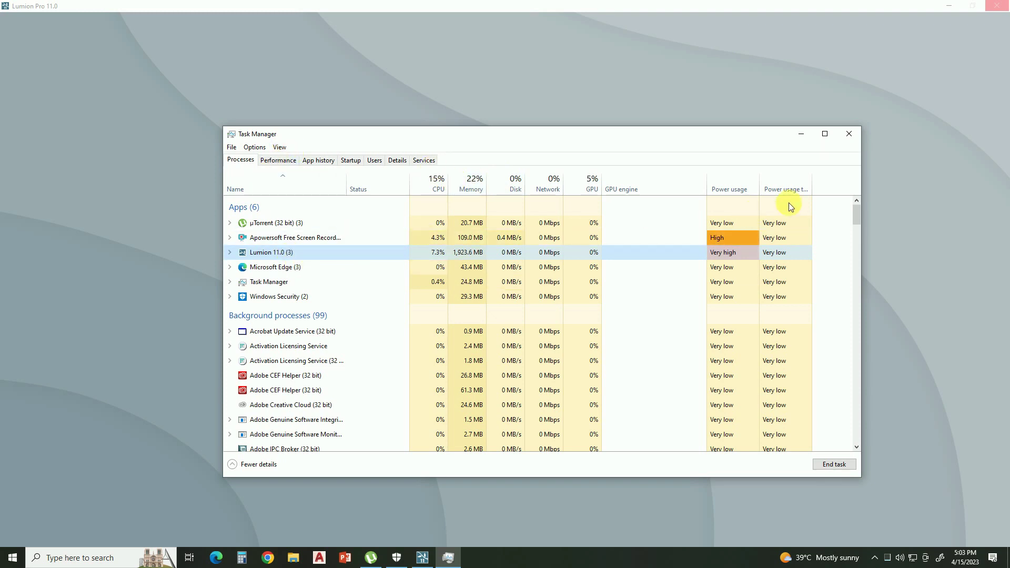
left_click(834, 464)
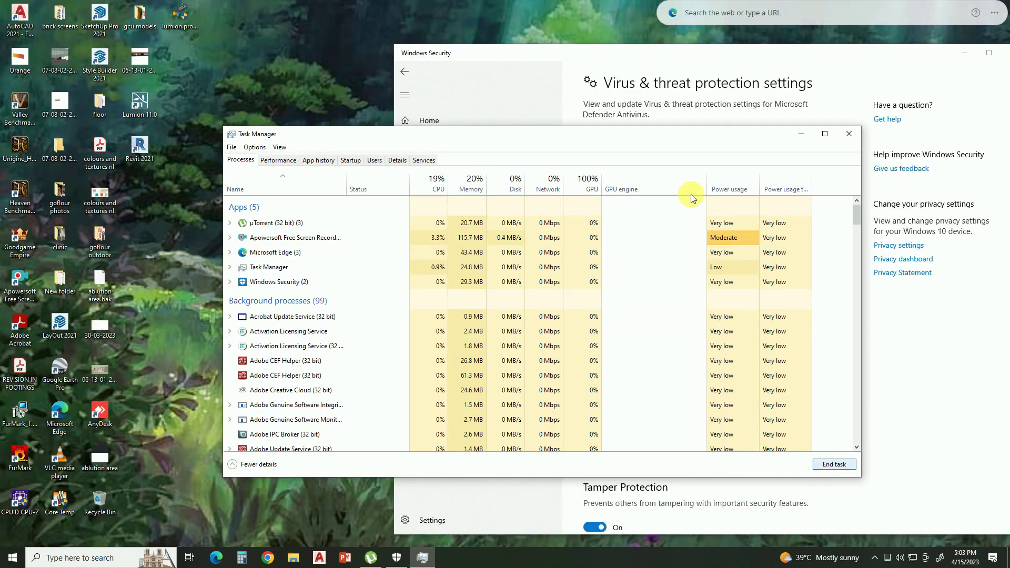
left_click(849, 136)
Step: Turn real-time protection back on and close Windows Security to return to the desktop
left_click(595, 220)
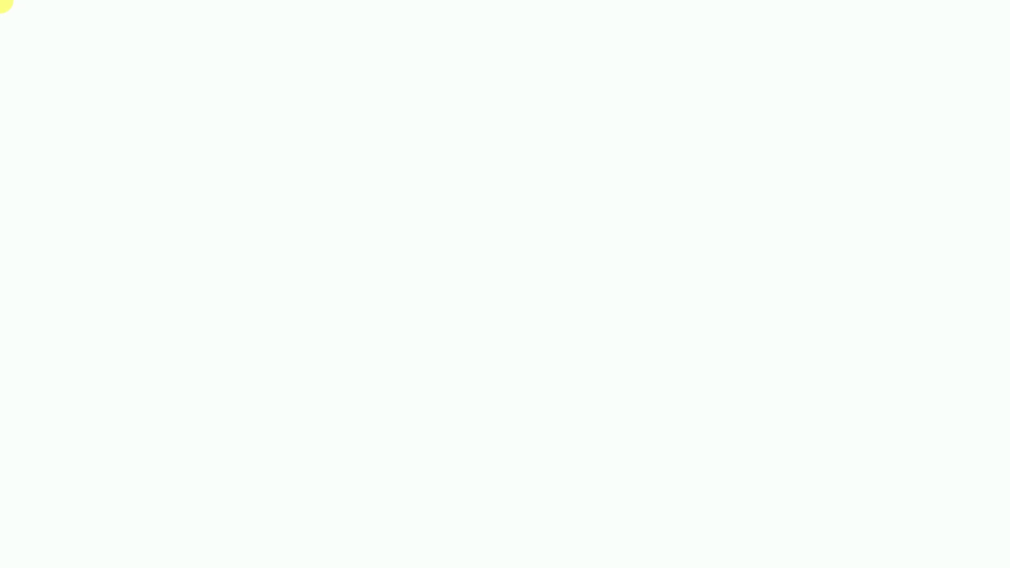
left_click(463, 341)
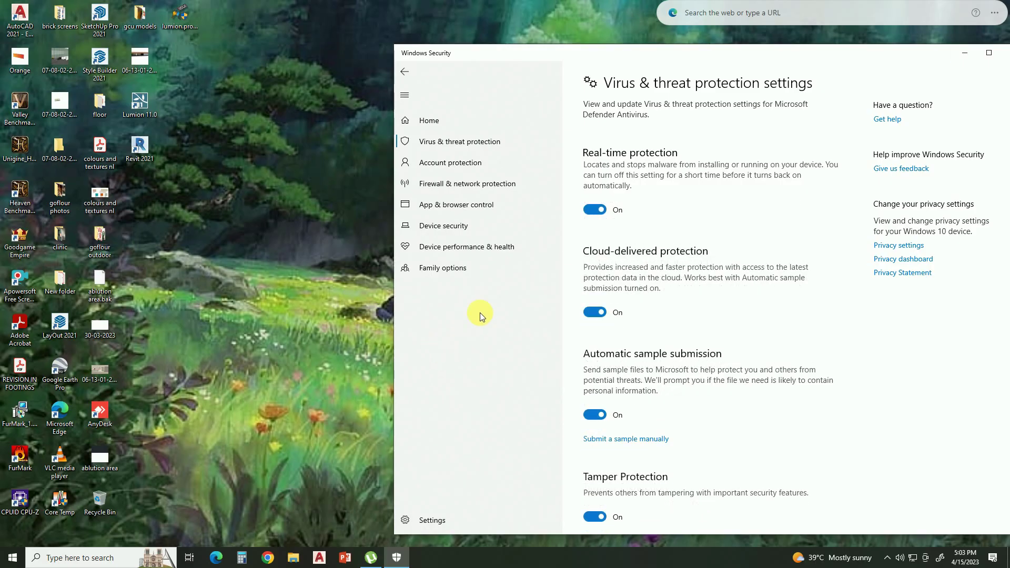
left_click(1003, 52)
right_click(396, 148)
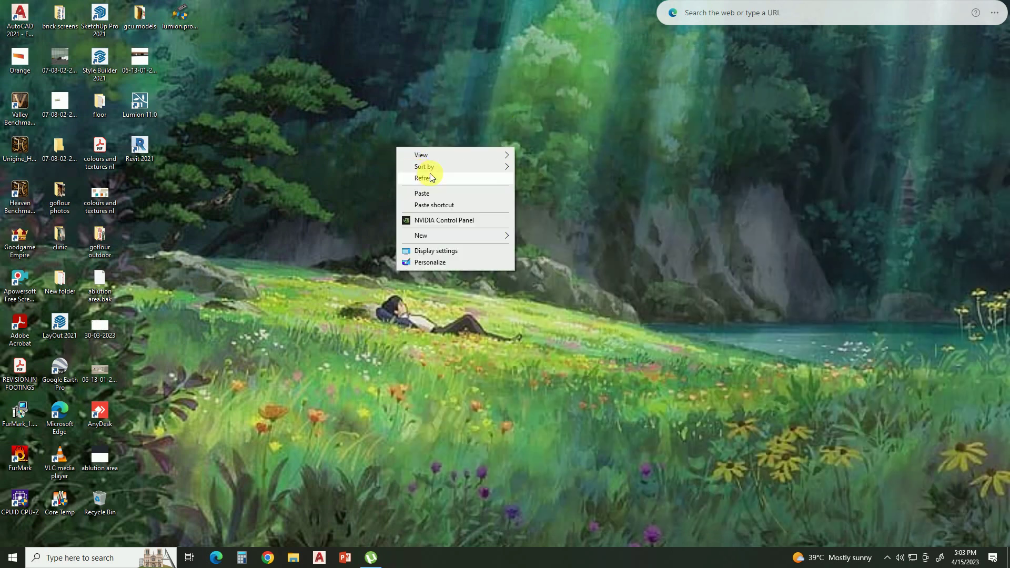